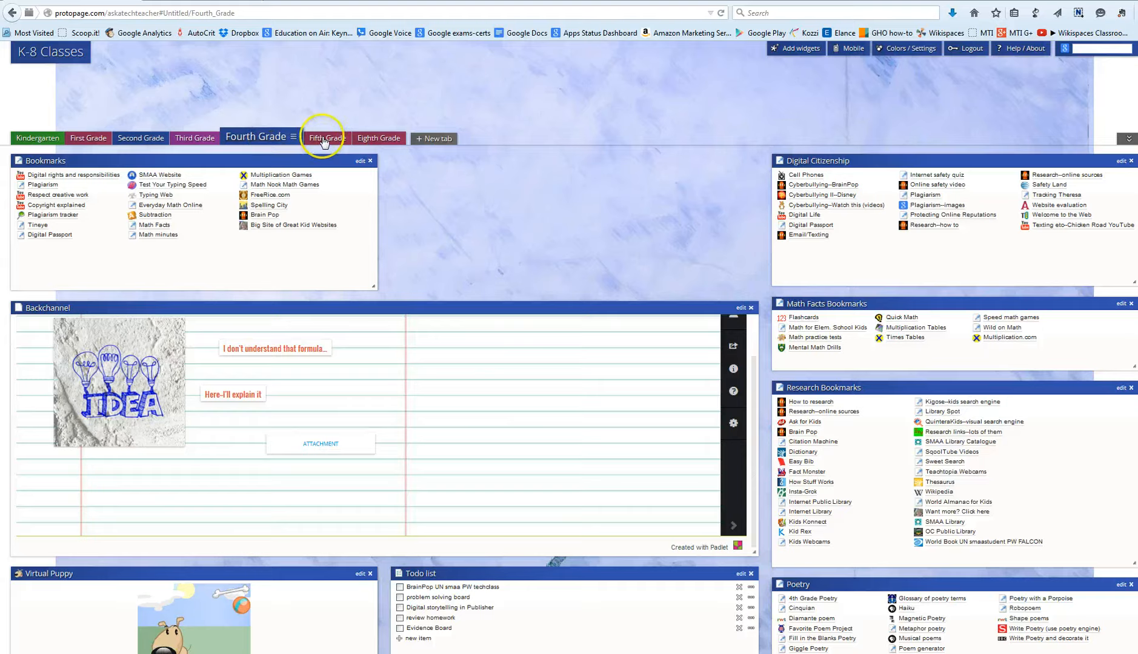
- Look over the Fourth Grade page and try starting a blank post on the embedded Backchannel wall
scroll(605, 391, "down", 3)
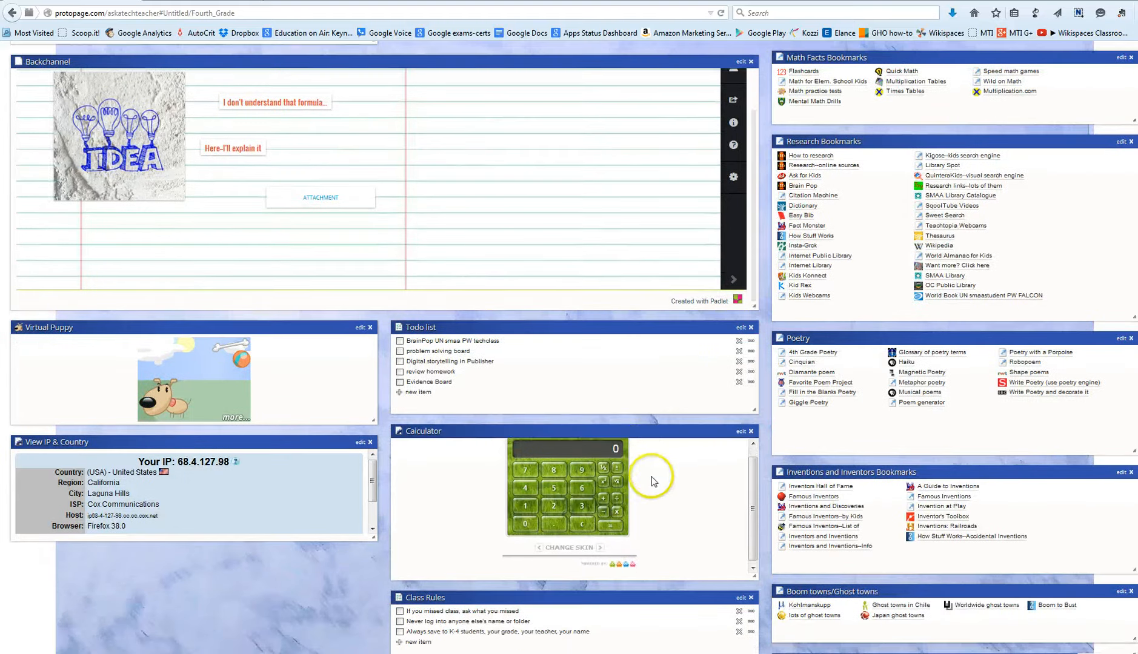
scroll(579, 271, "up", 3)
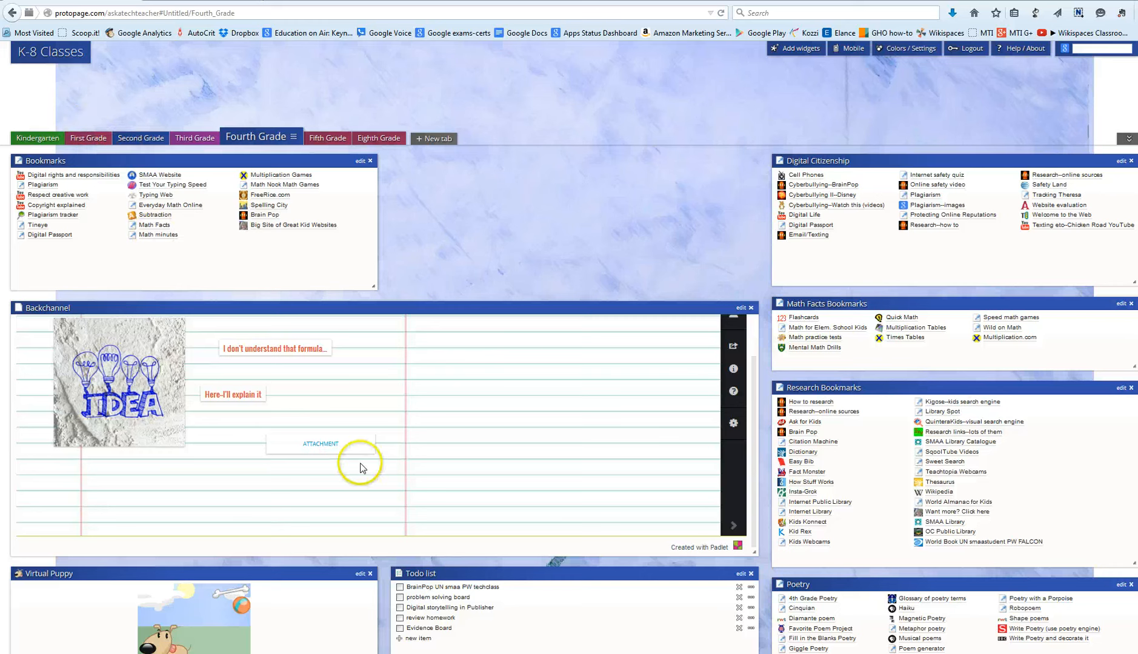
double_click(453, 390)
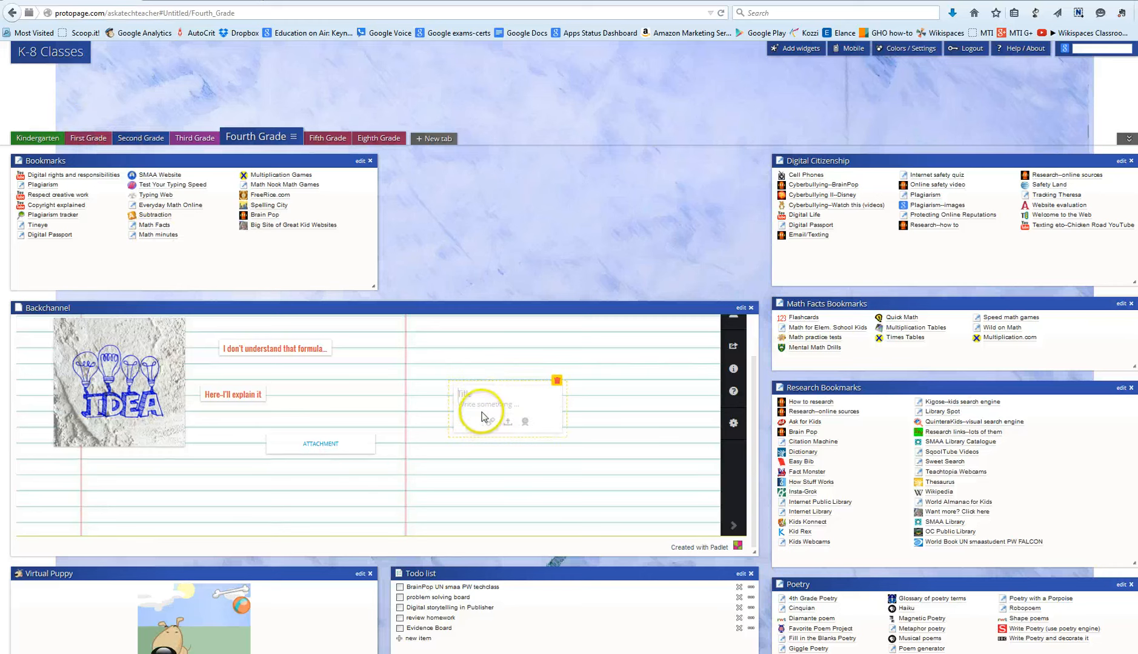
left_click(568, 465)
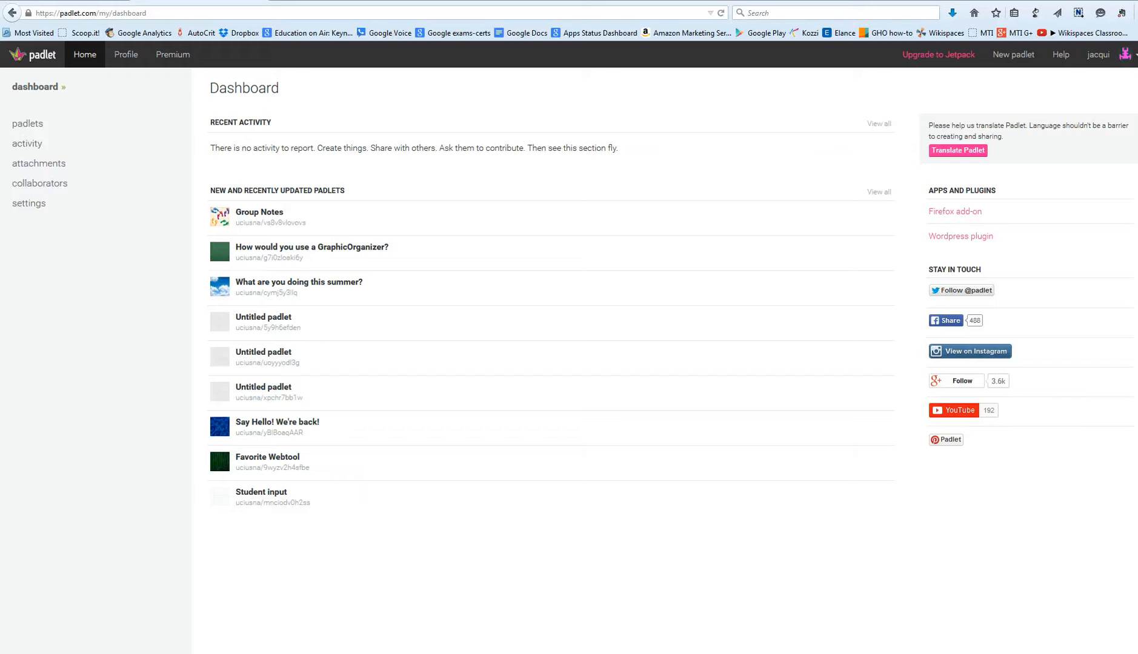
- Create a new padlet and give it the yellow checklist sticky-note portrait
left_click(1015, 56)
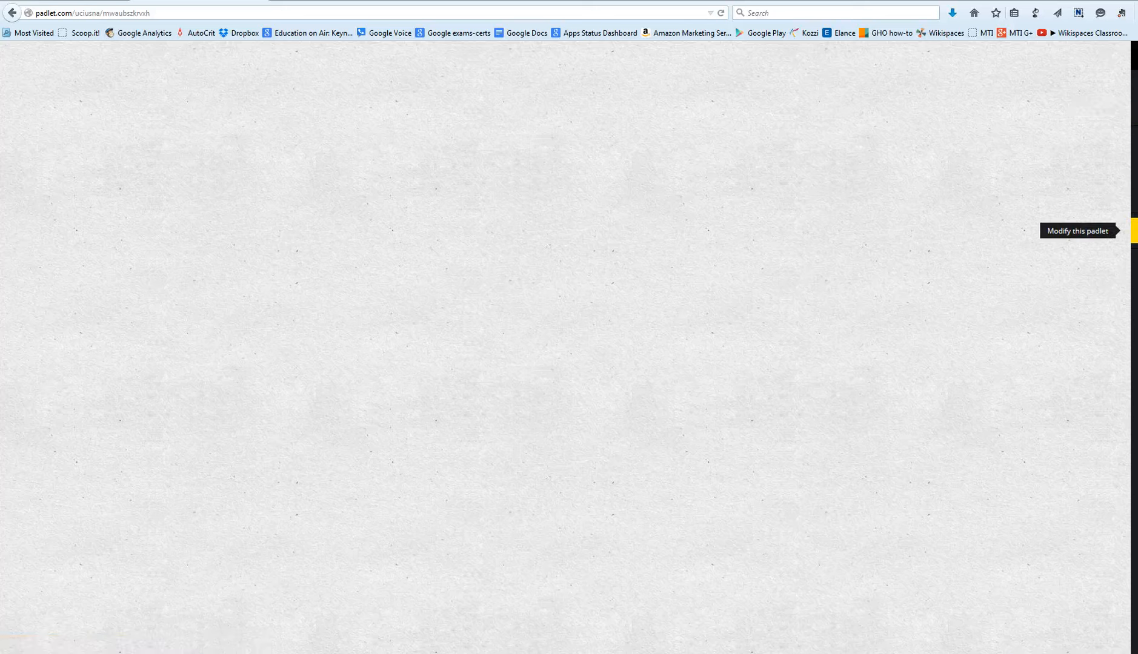
left_click(1134, 231)
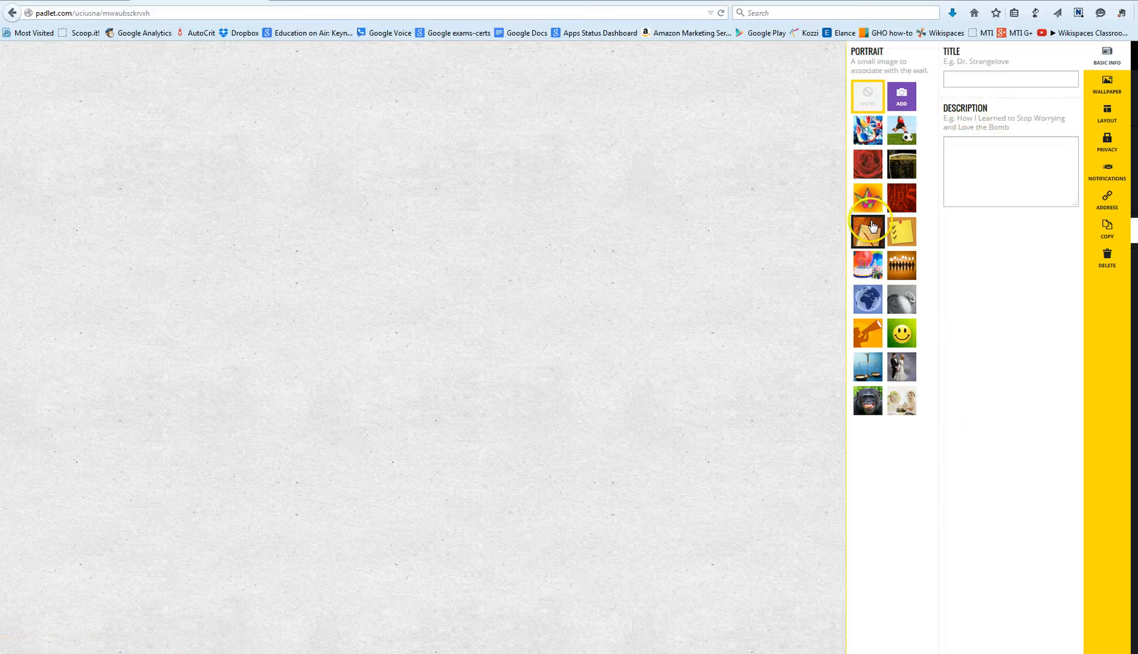
left_click(903, 101)
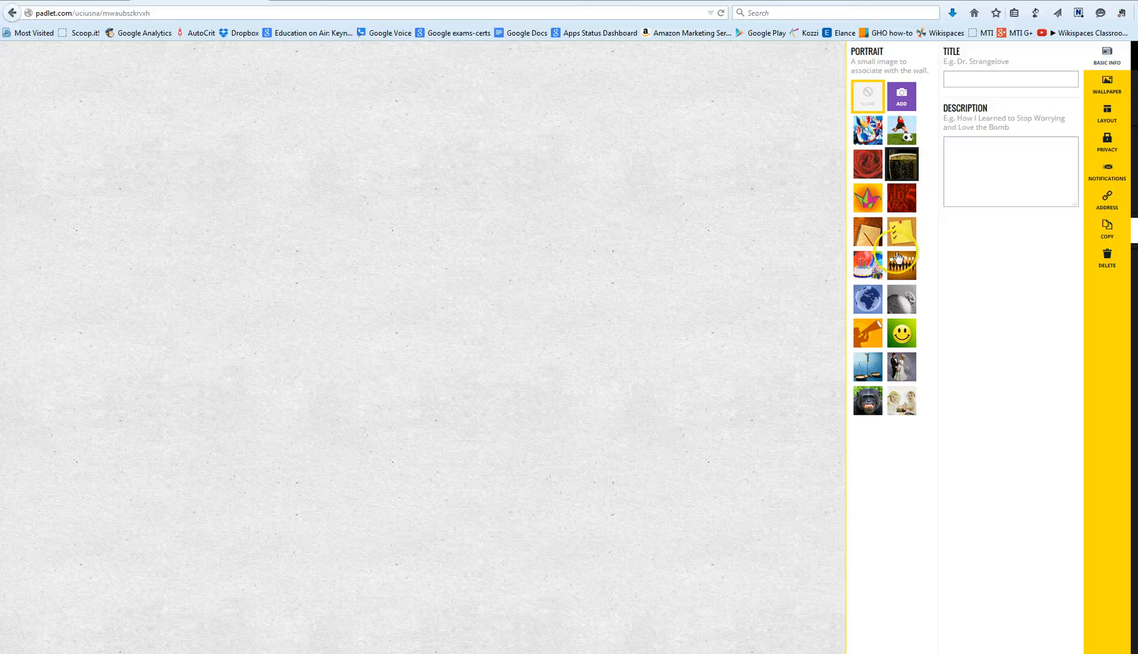
left_click(902, 231)
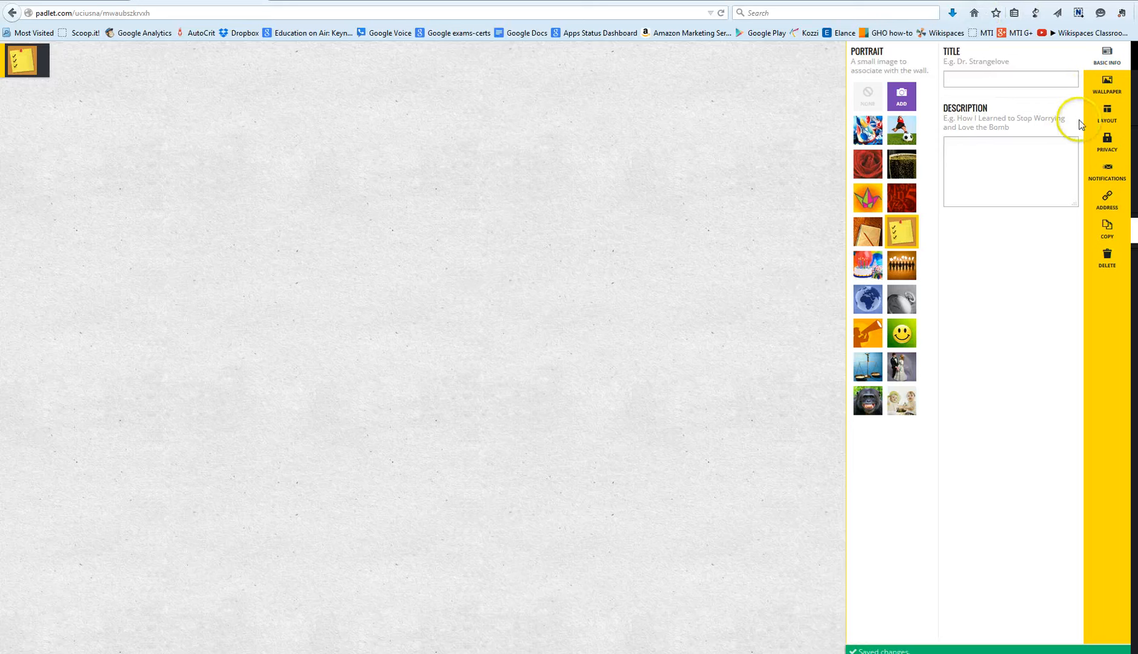
left_click(955, 79)
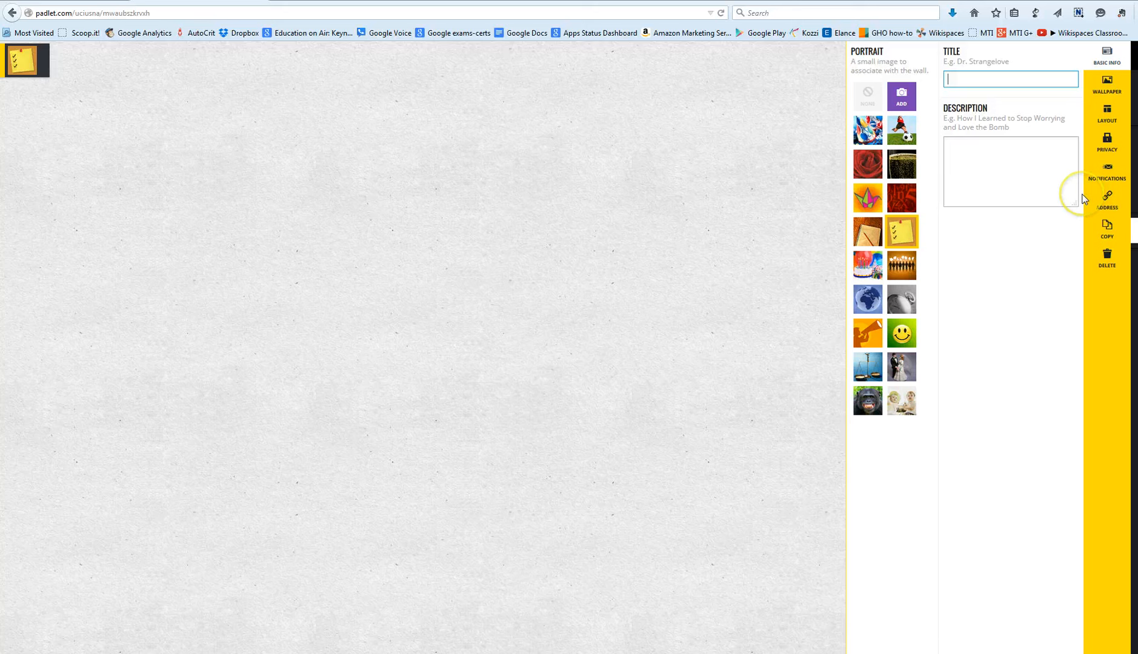
type("Sam")
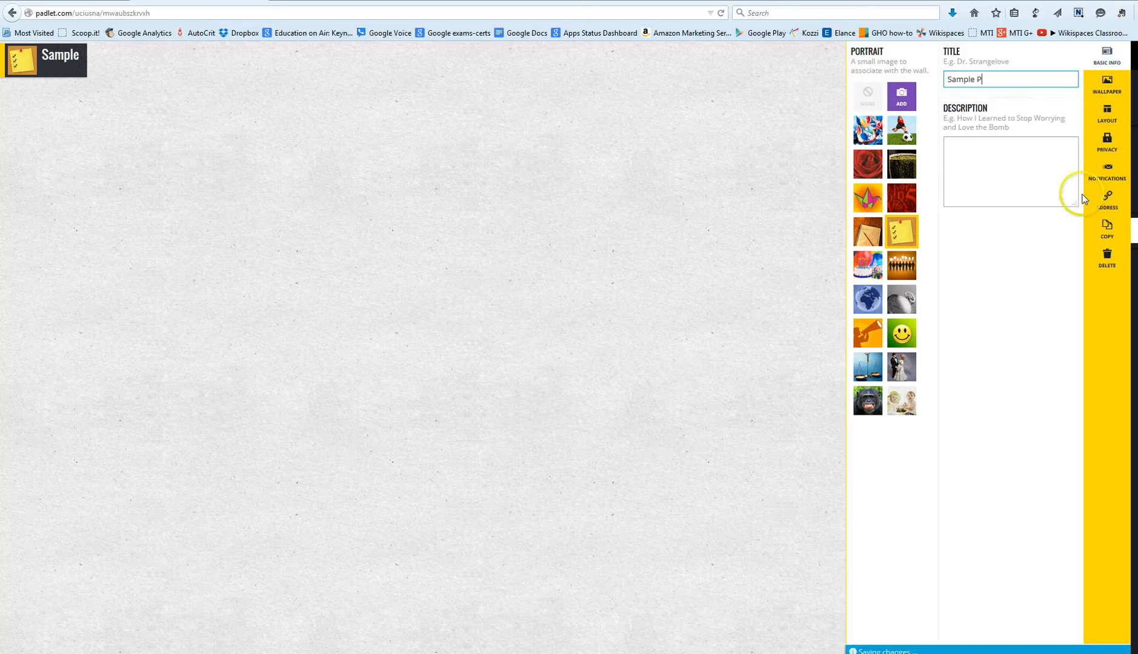
type("ple P")
key("BackSpace")
key("BackSpace")
key("BackSpace")
key("BackSpace")
key("BackSpace")
key("BackSpace")
key("BackSpace")
key("BackSpace")
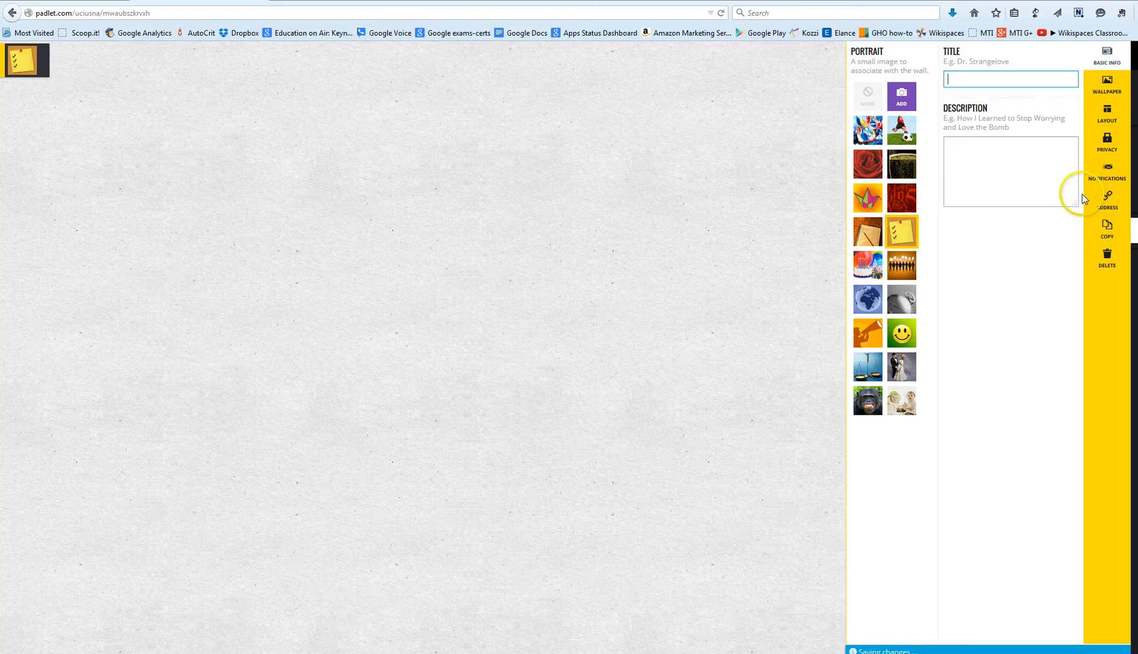
- Title the padlet "Backchannel" and enter the description "Add comments on the lesson plan", choosing the suggested spelling for the misspelled word
type("Backchannel")
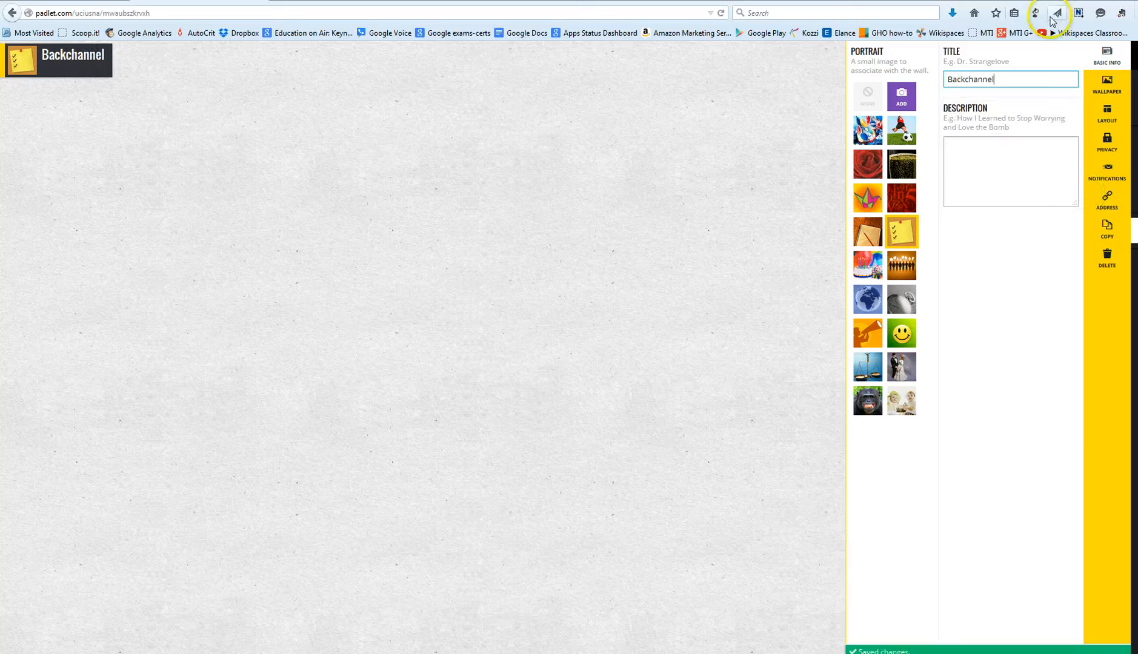
left_click(1001, 158)
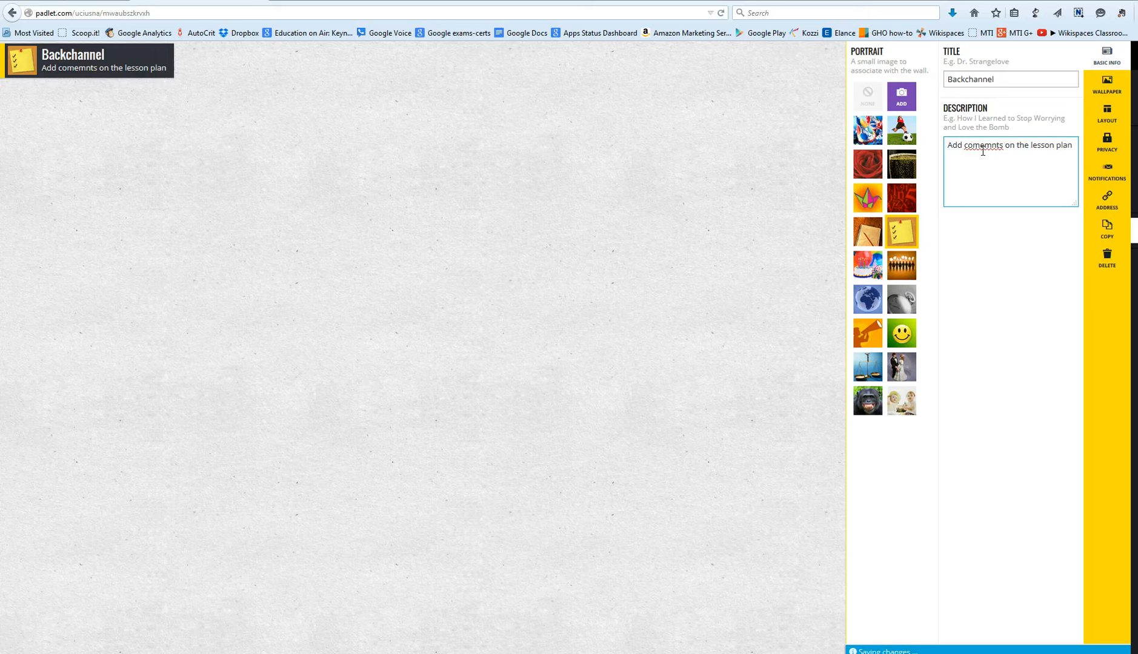
right_click(977, 145)
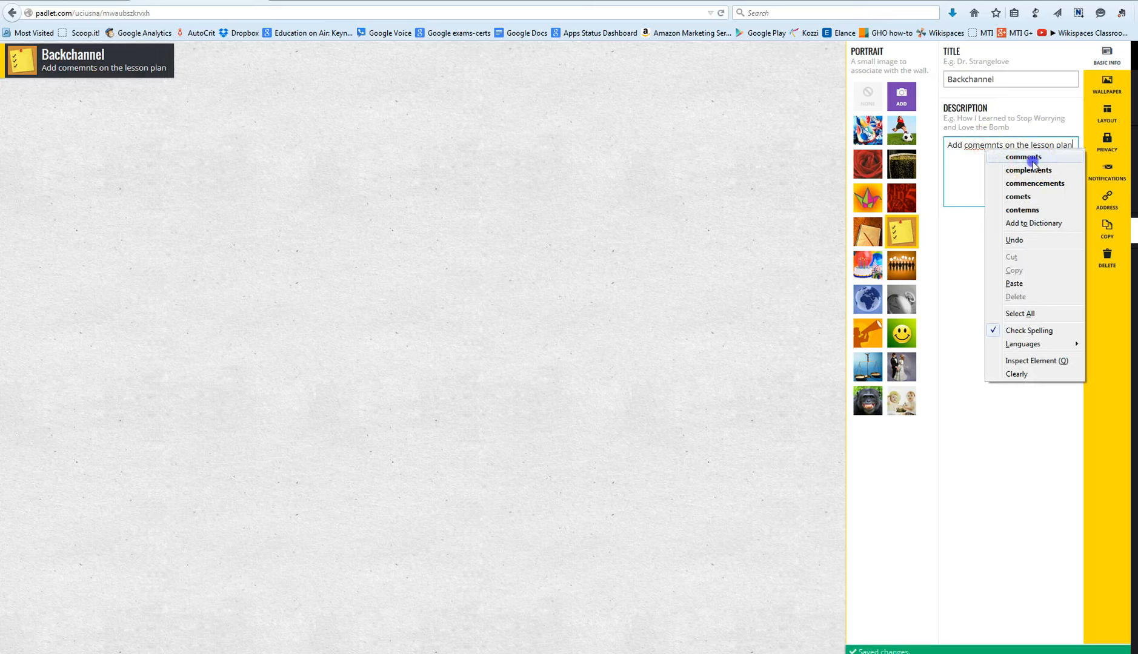
left_click(1034, 161)
- Check the link and file-upload options for a custom wallpaper, and set the padlet's wallpaper to Confetti
left_click(1107, 88)
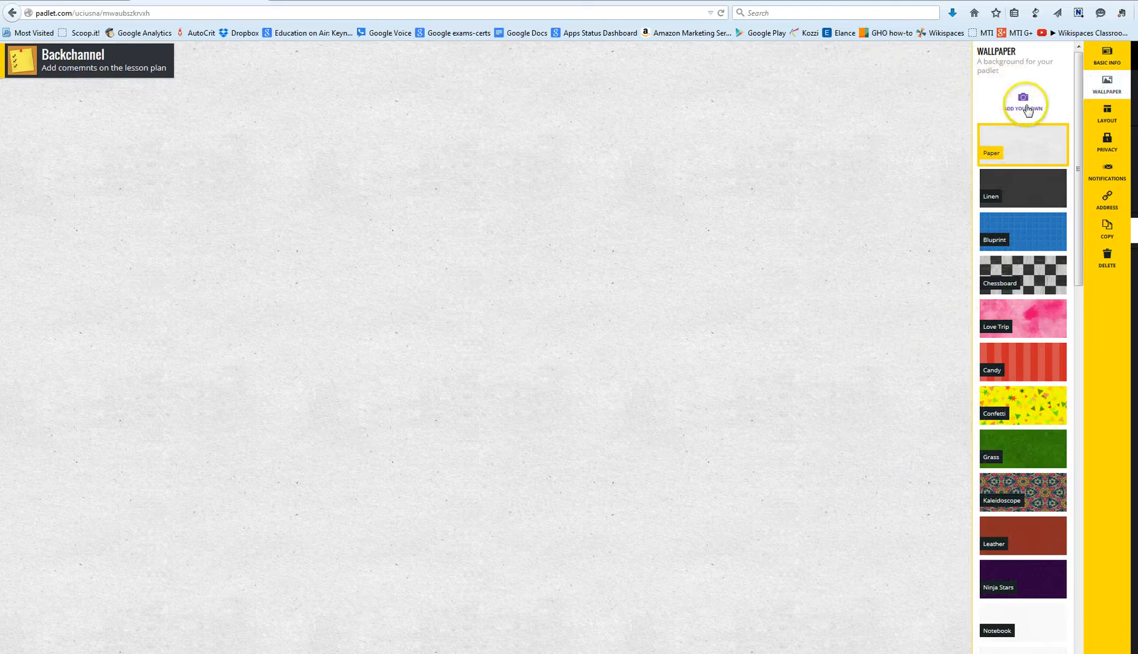
left_click(1020, 107)
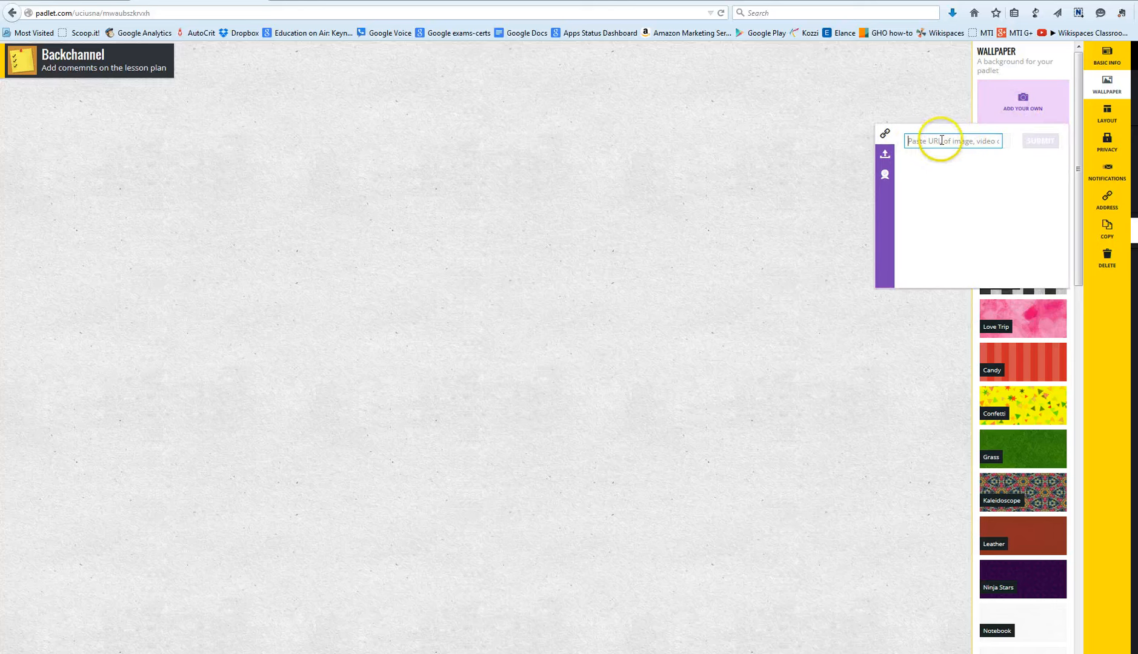
left_click(885, 154)
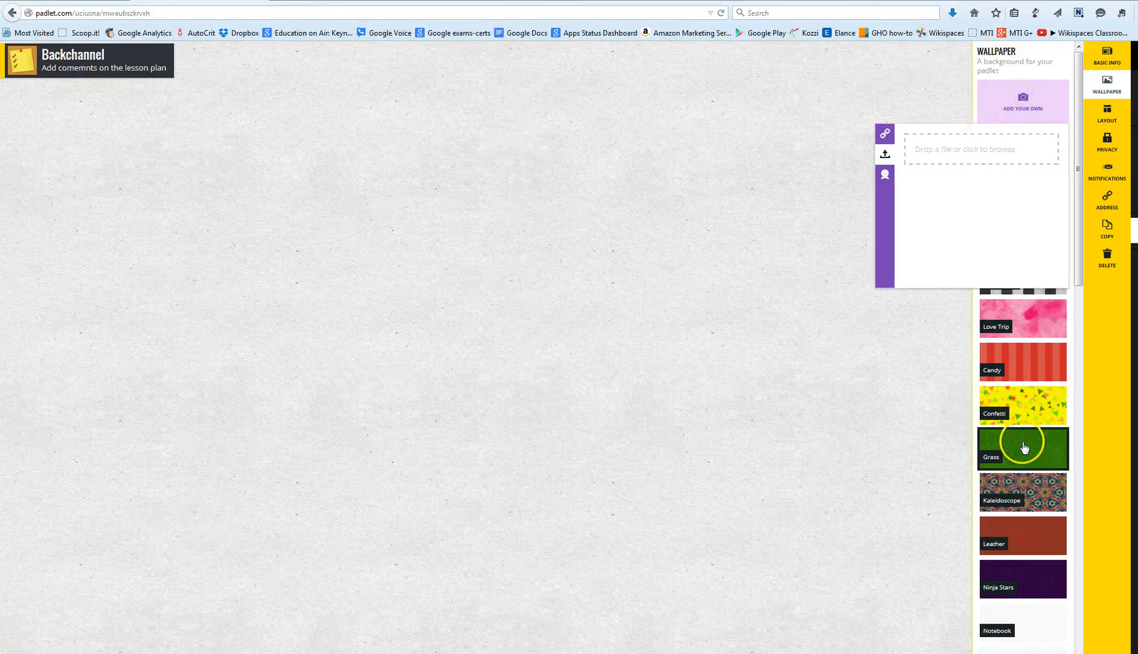
left_click(1030, 403)
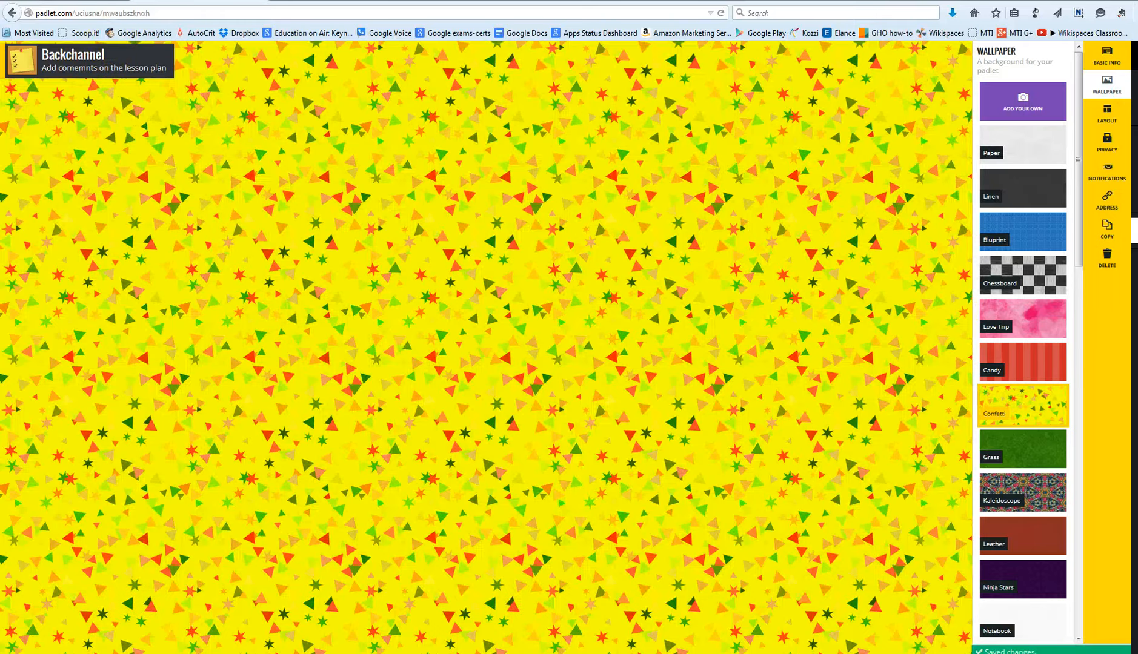
- Review the padlet's layout and privacy options, and turn on the once-a-day email notification
left_click(1106, 119)
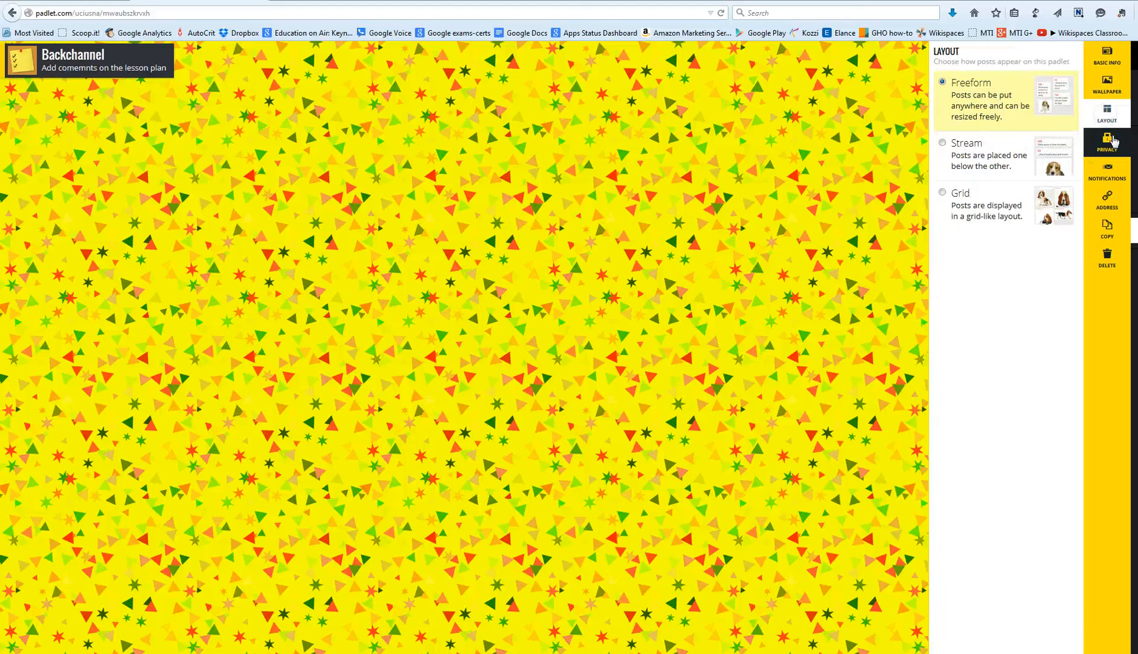
left_click(1110, 140)
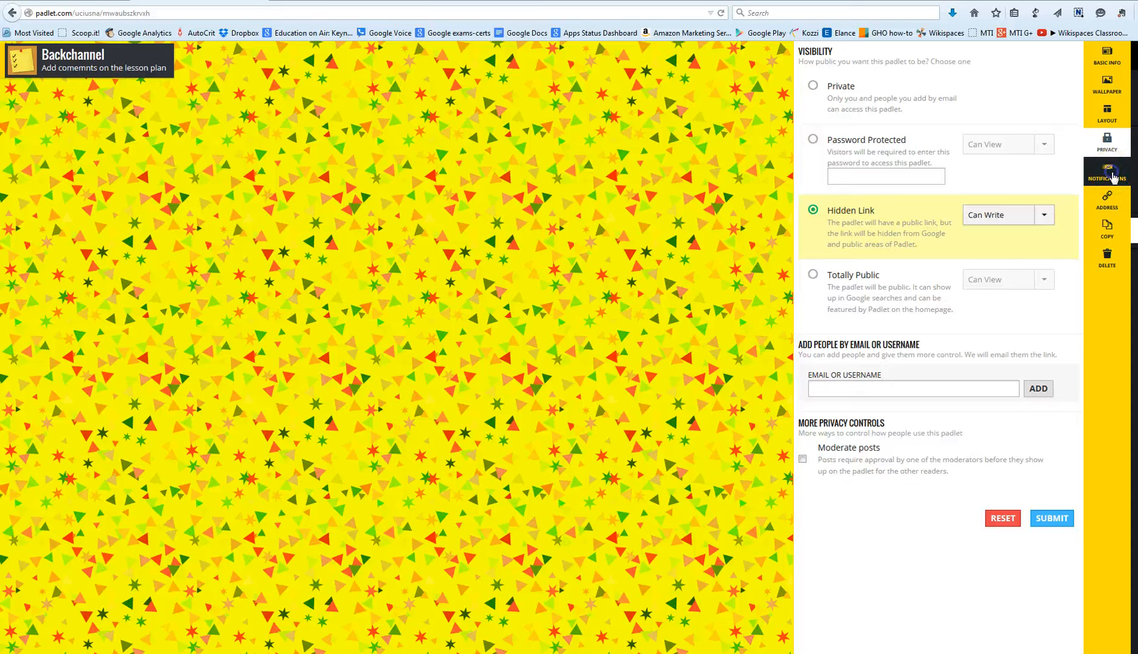
left_click(1111, 174)
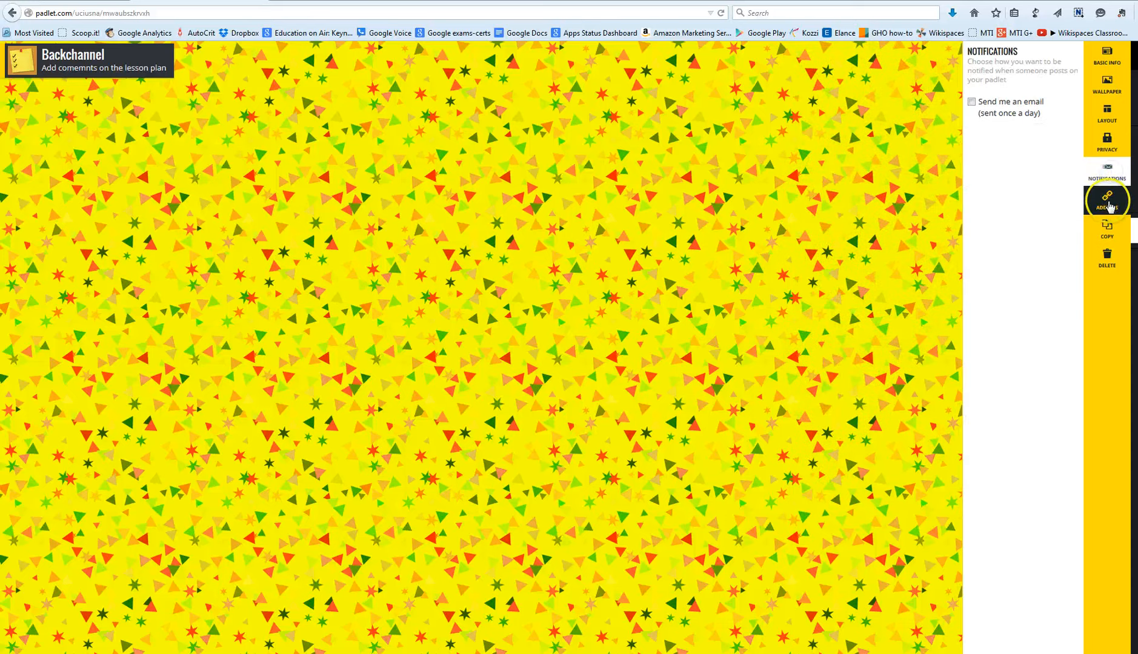
left_click(978, 107)
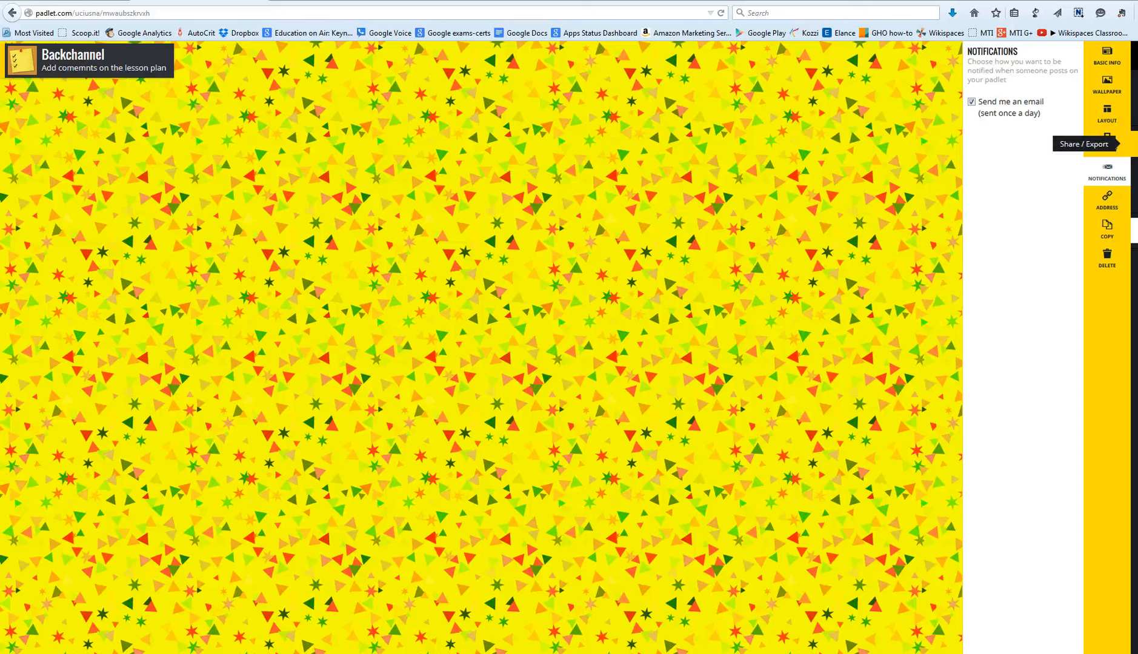
- Copy the padlet's embed code for blogs and websites from its sharing and export options
left_click(1107, 138)
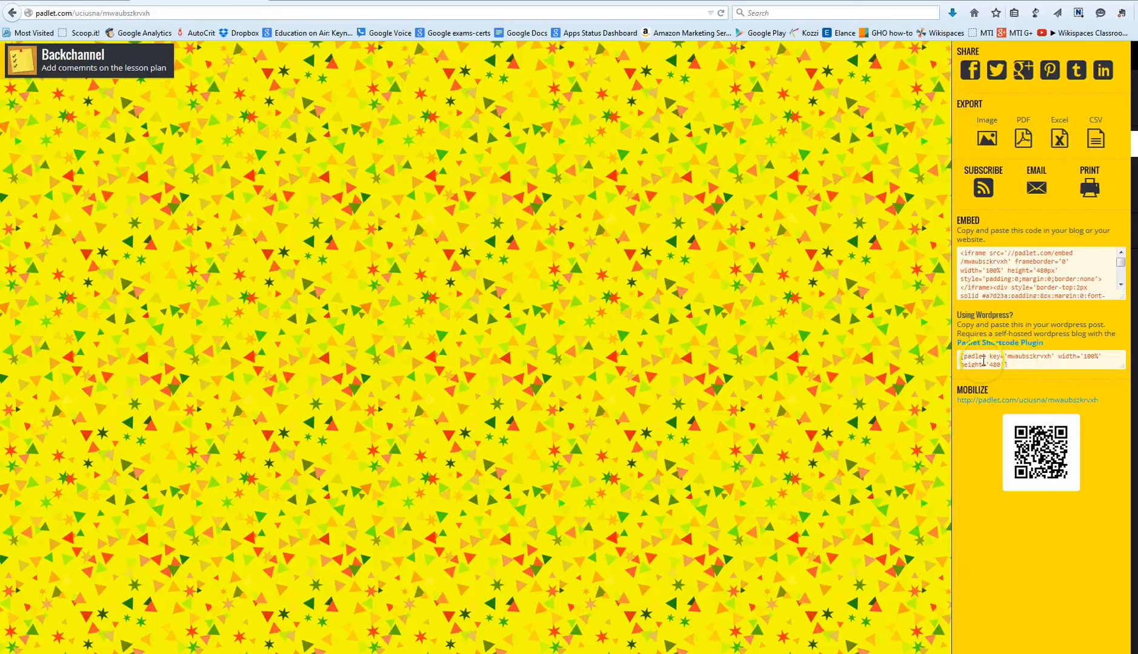
left_click(996, 267)
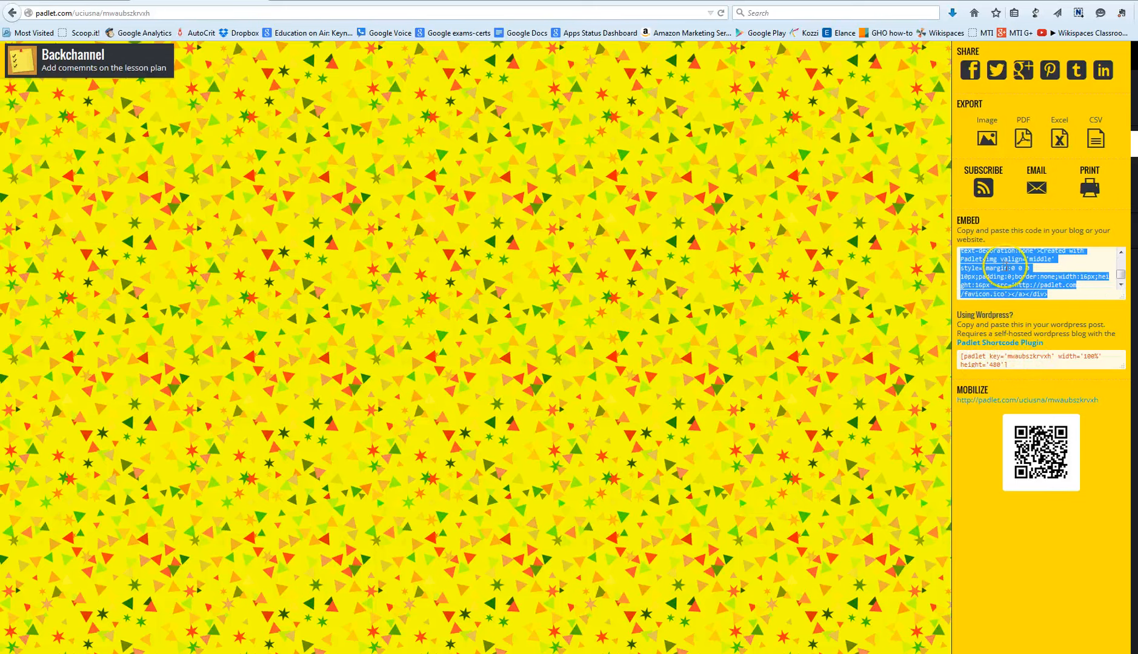
key("ctrl+c")
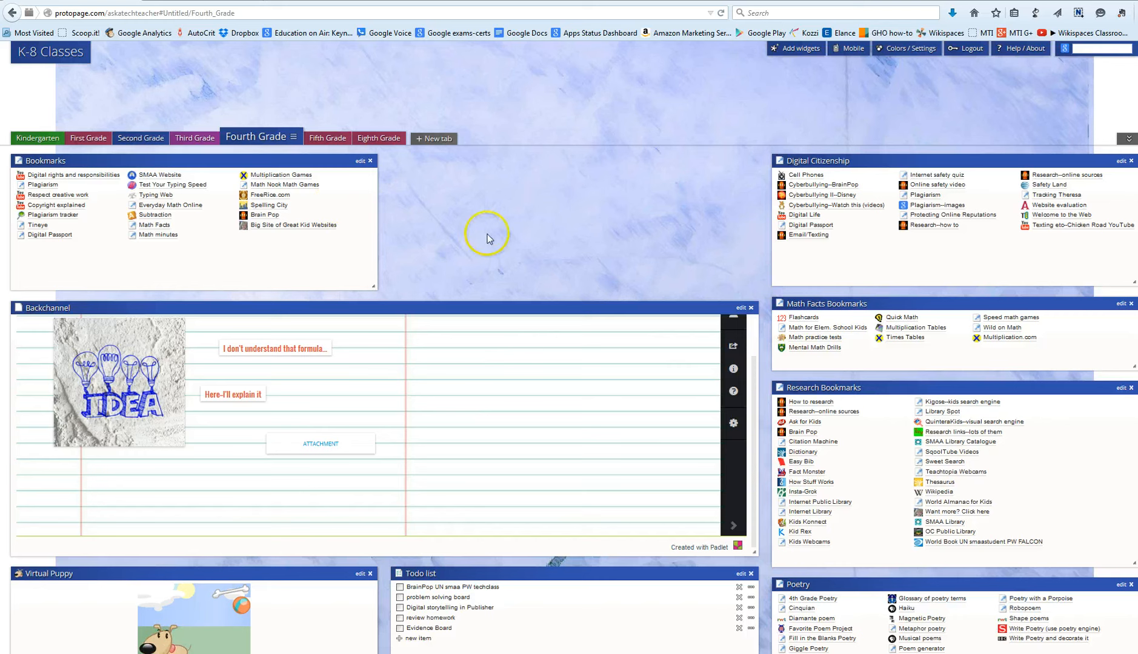
- Add an HTML / Rich text sticky note to the Protopage Fourth Grade page, directly below the Backchannel widget, and enlarge it to that widget's width
left_click(793, 48)
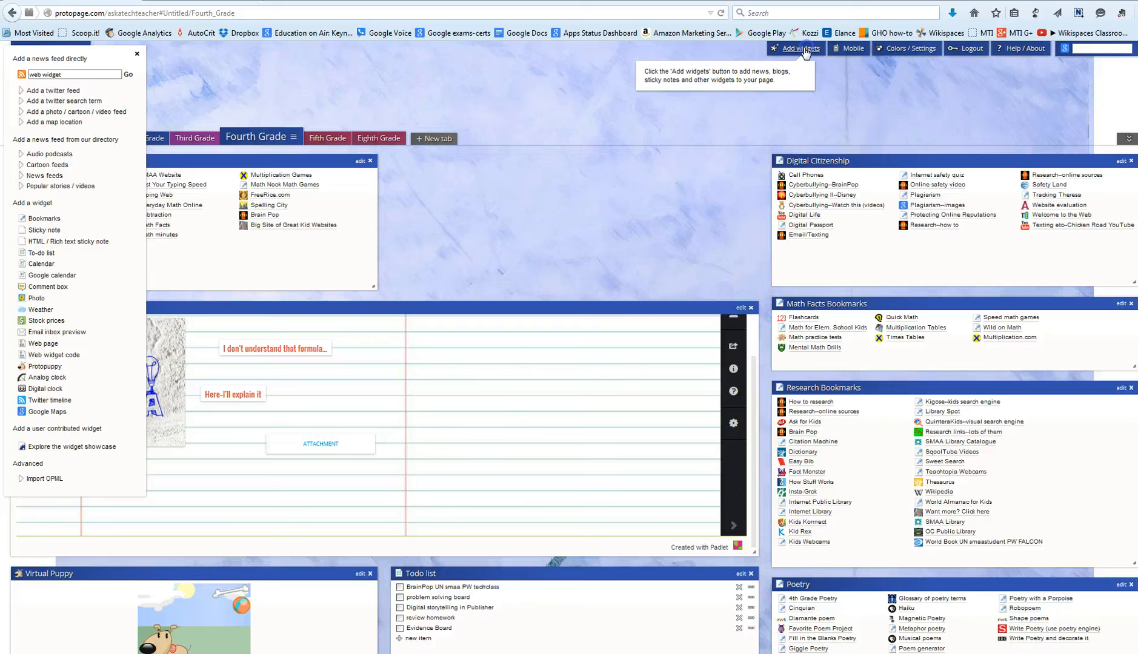
left_click(81, 242)
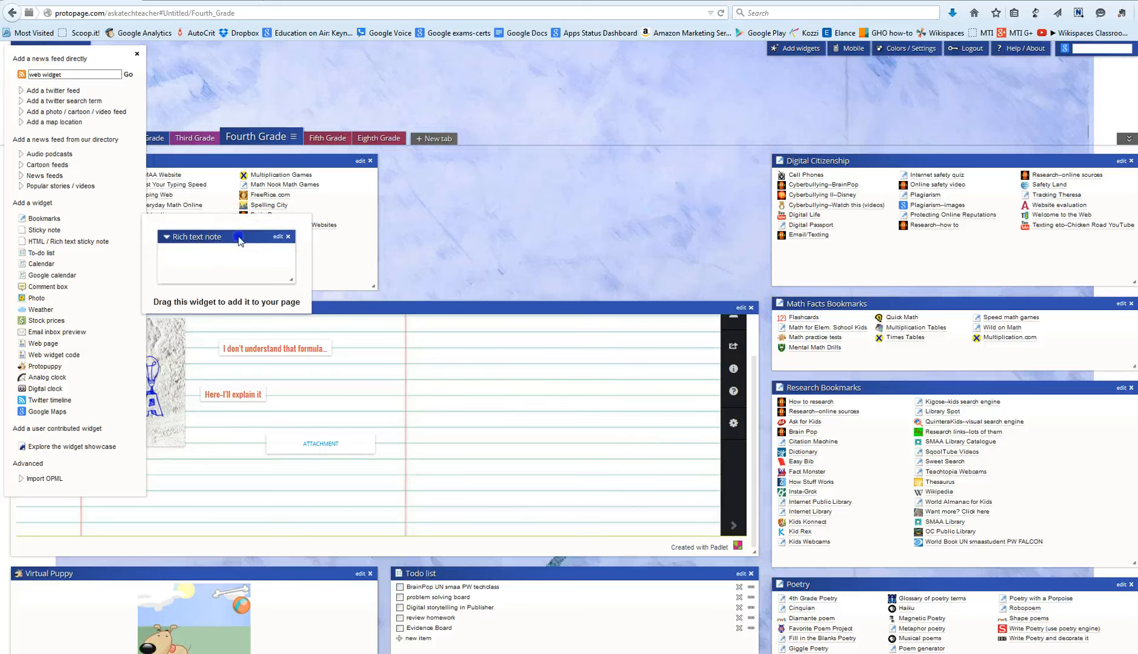
left_click_drag(239, 240, 618, 237)
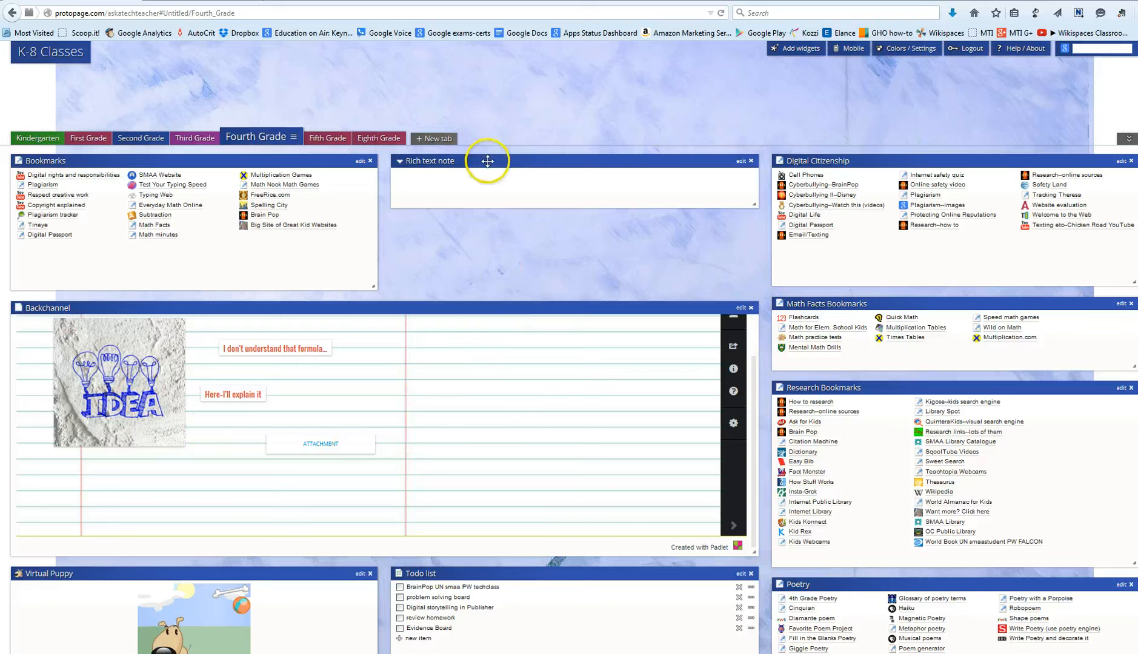
left_click_drag(488, 160, 113, 567)
scroll(373, 583, "down", 3)
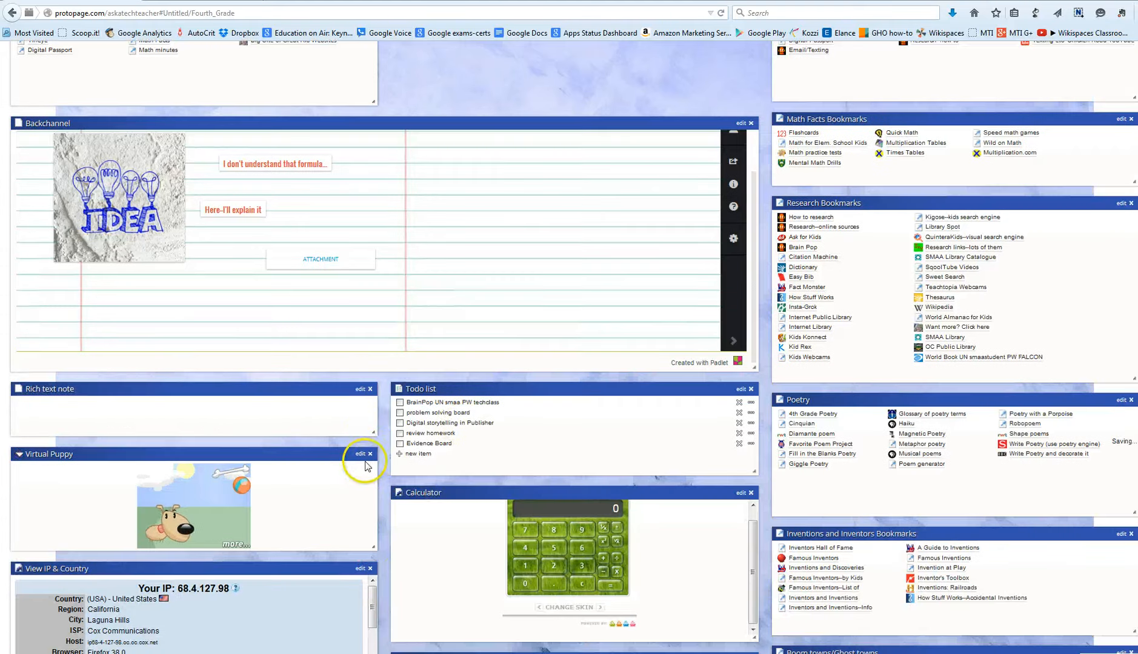
left_click_drag(372, 431, 737, 570)
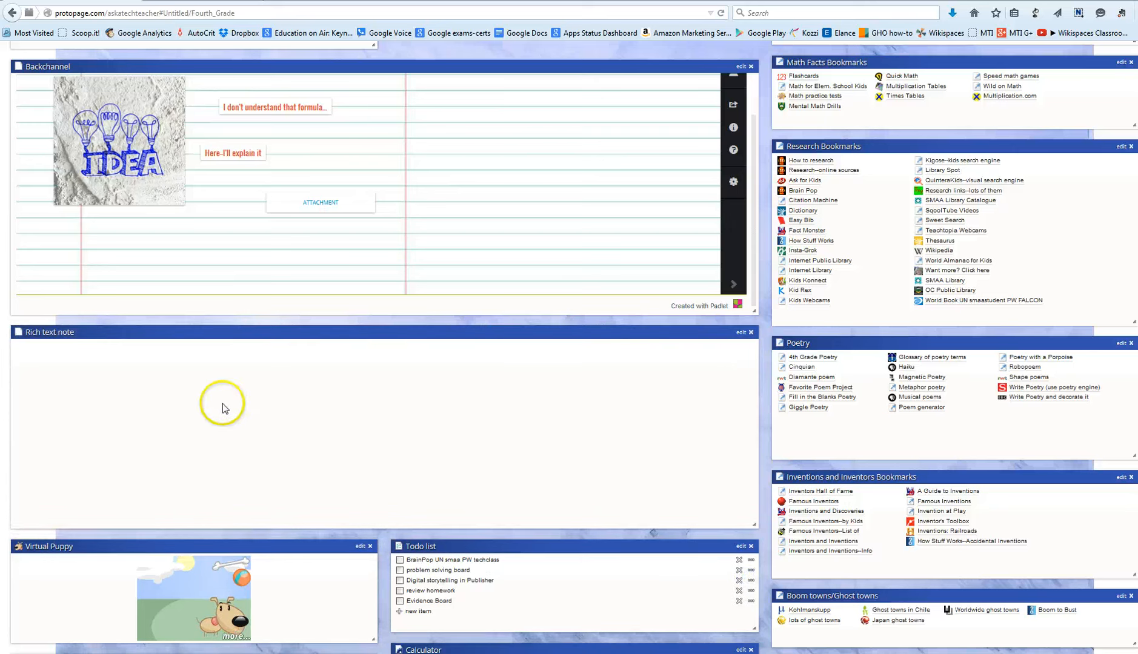
- Try to save the copied Padlet embed code as HTML in the new rich text note, with the widget title "Backchannel"
left_click(740, 332)
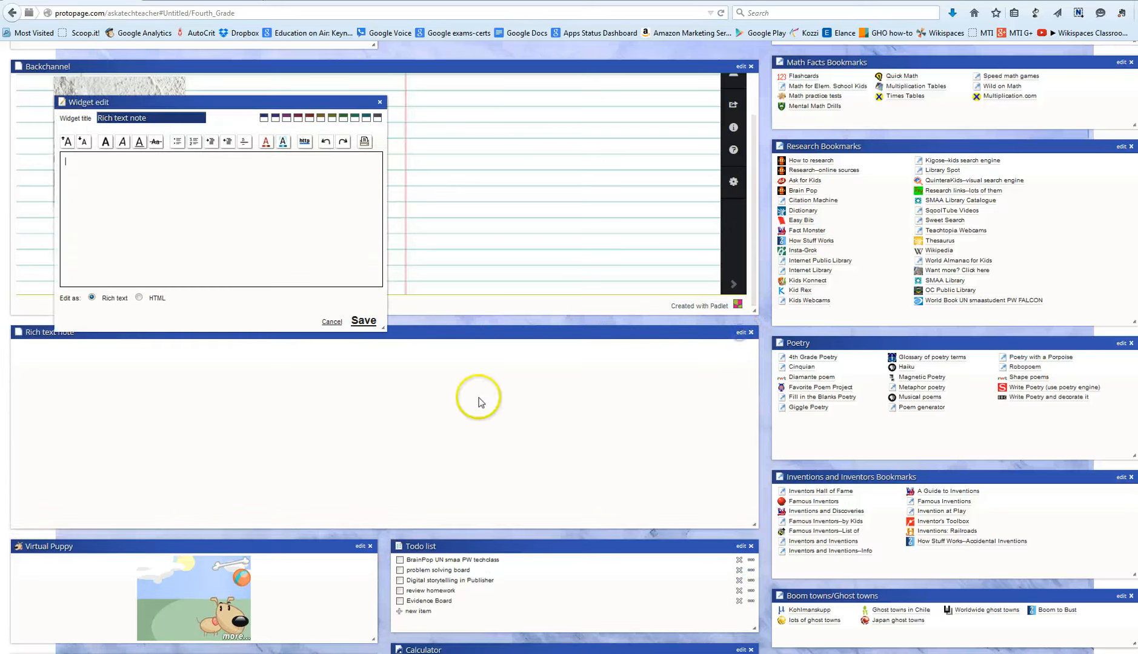
left_click(139, 299)
left_click(80, 139)
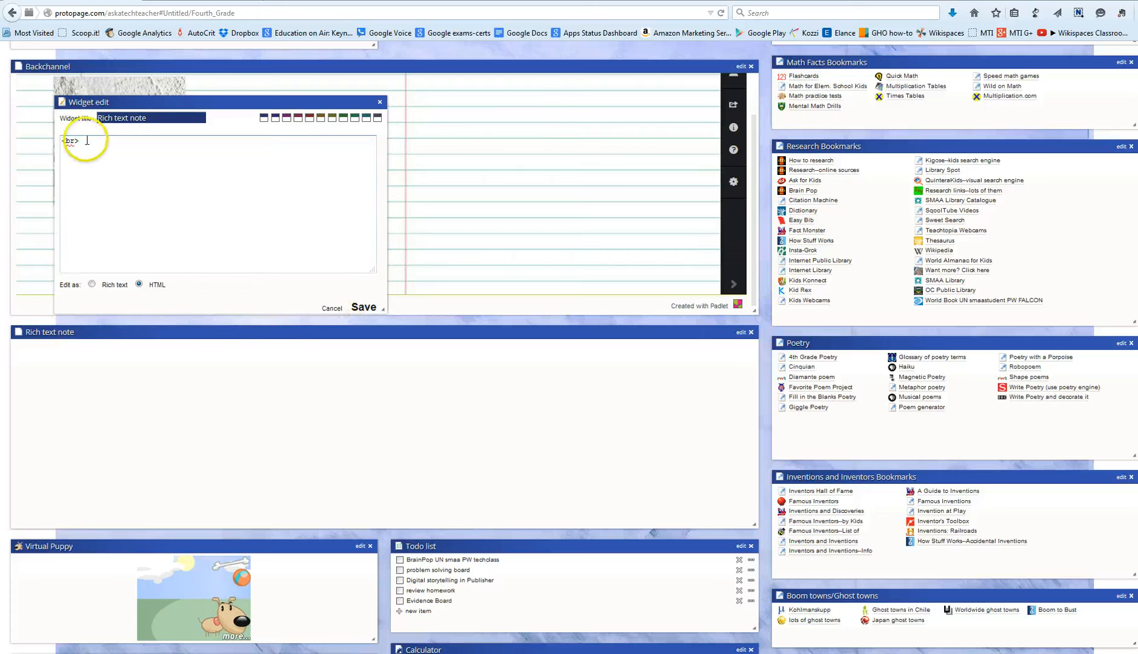
key("ctrl+v")
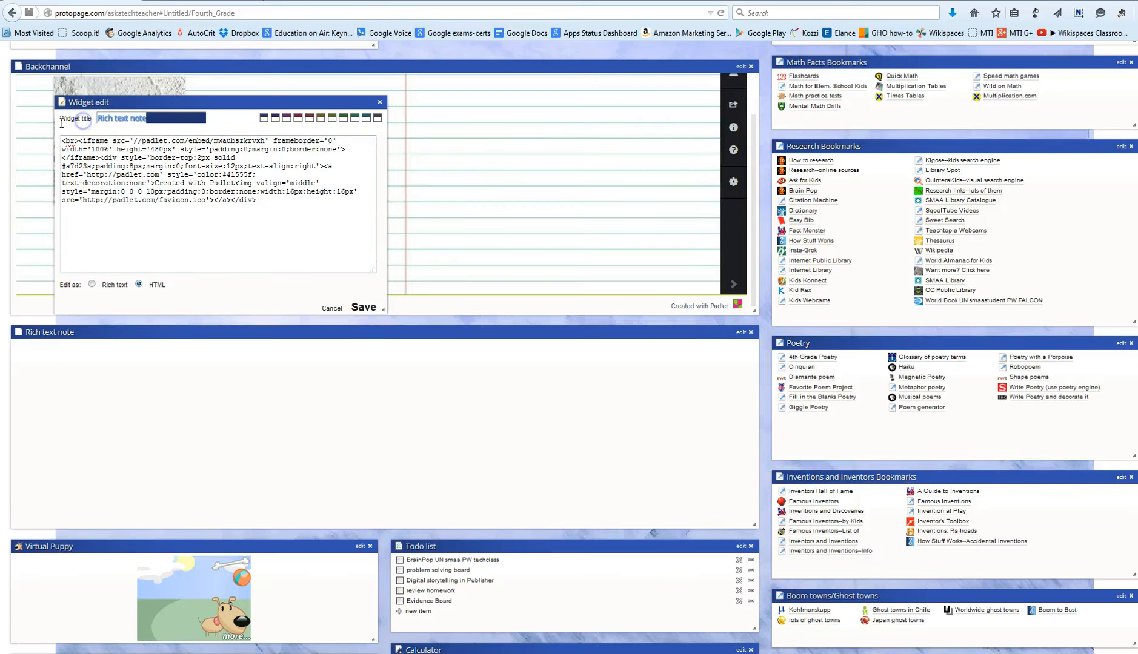
type("Backchannel")
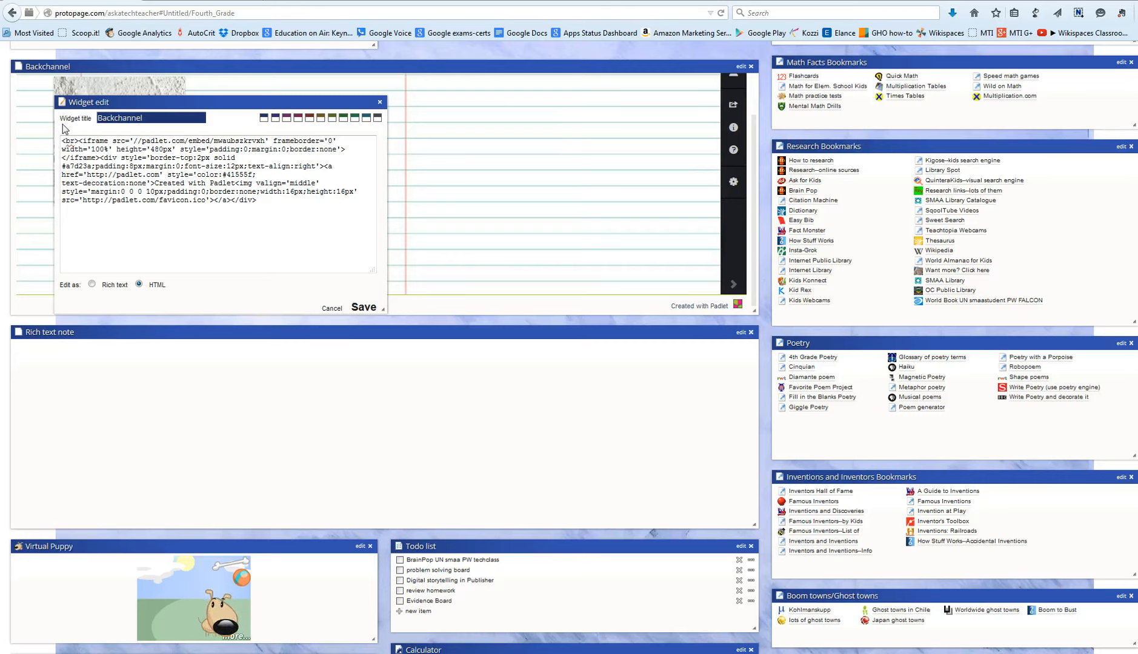
left_click(367, 308)
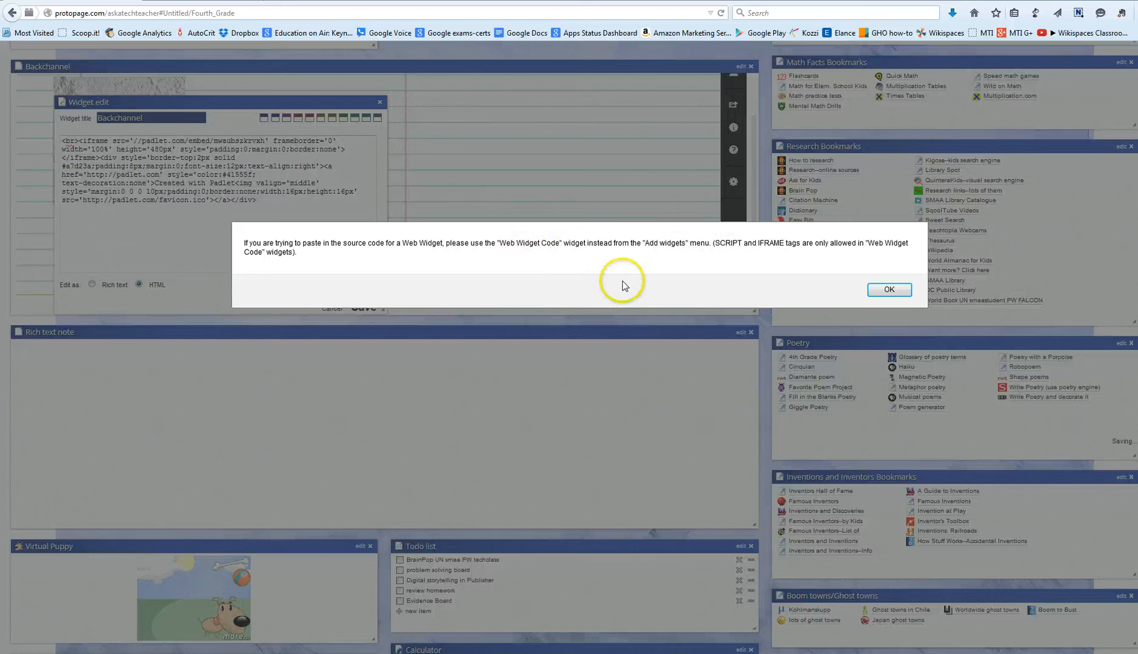
- Dismiss the web widget code notice and make the new Backchannel widget taller so the whole embedded padlet fits
left_click(899, 291)
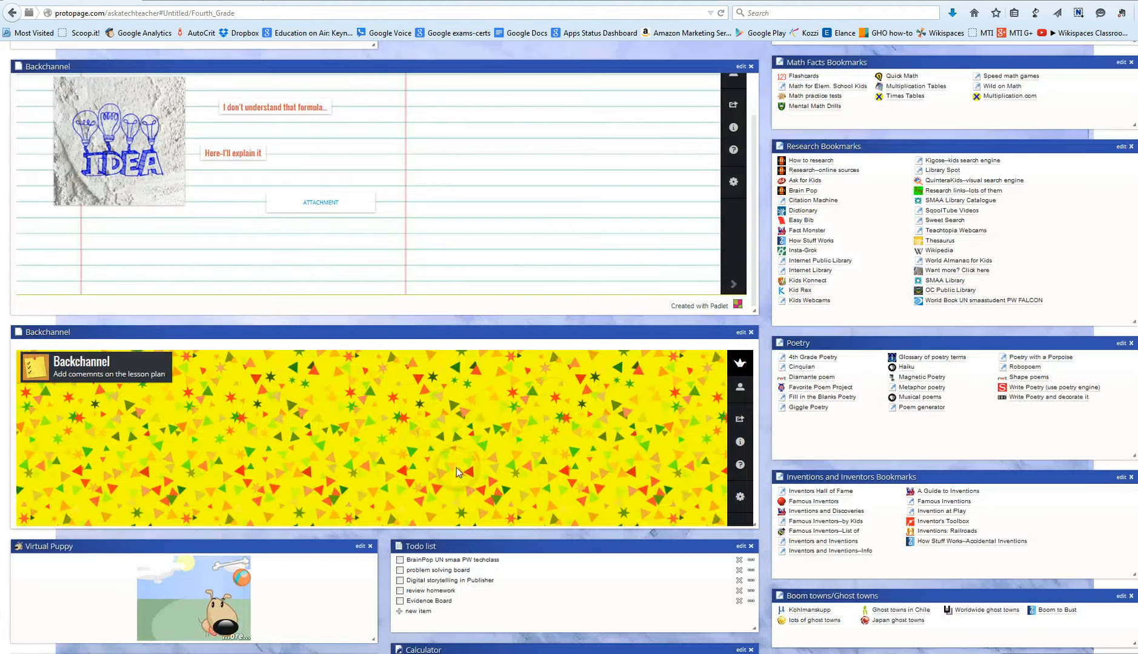
scroll(681, 410, "down", 5)
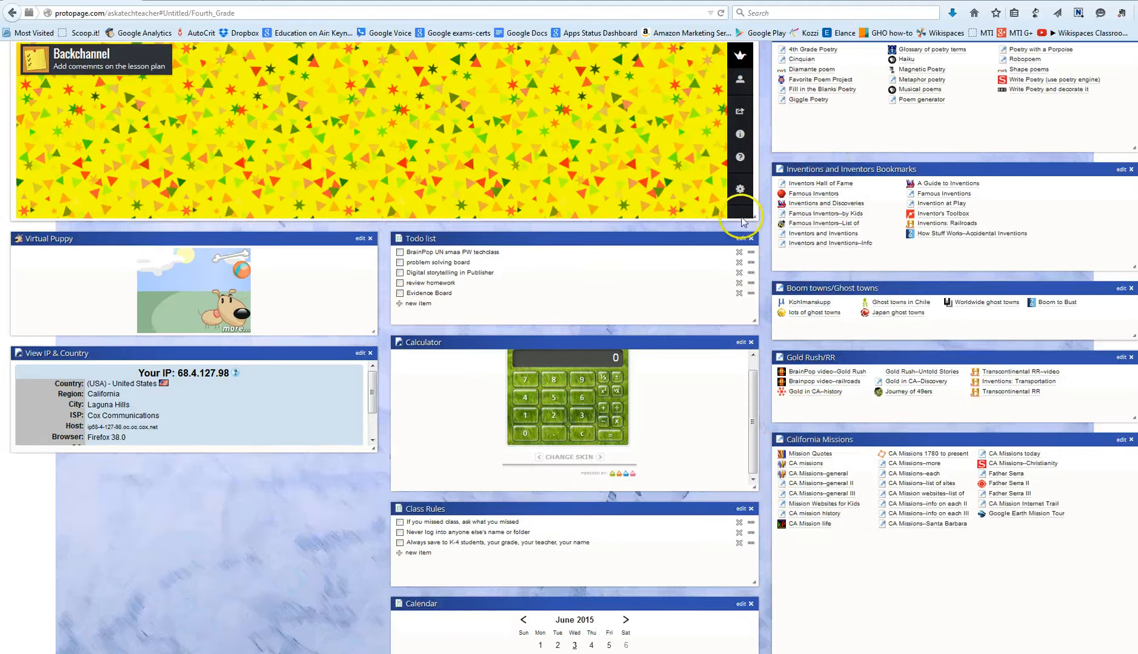
left_click_drag(752, 216, 743, 320)
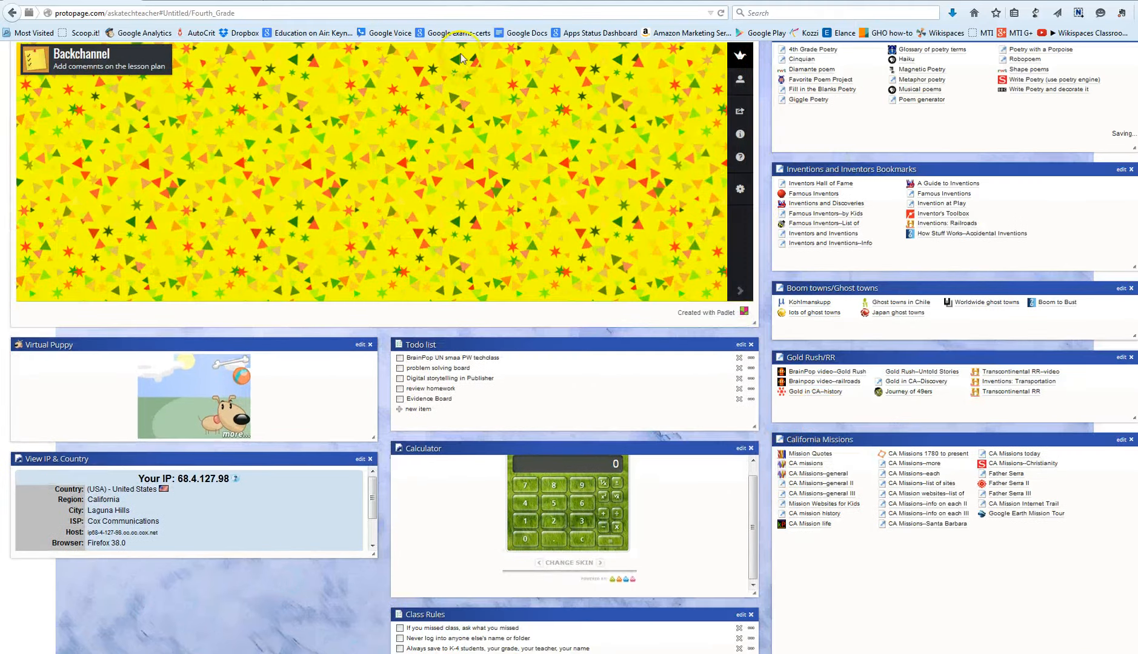
- Start a blank post on the yellow Backchannel padlet embedded in the Fourth Grade page
double_click(471, 94)
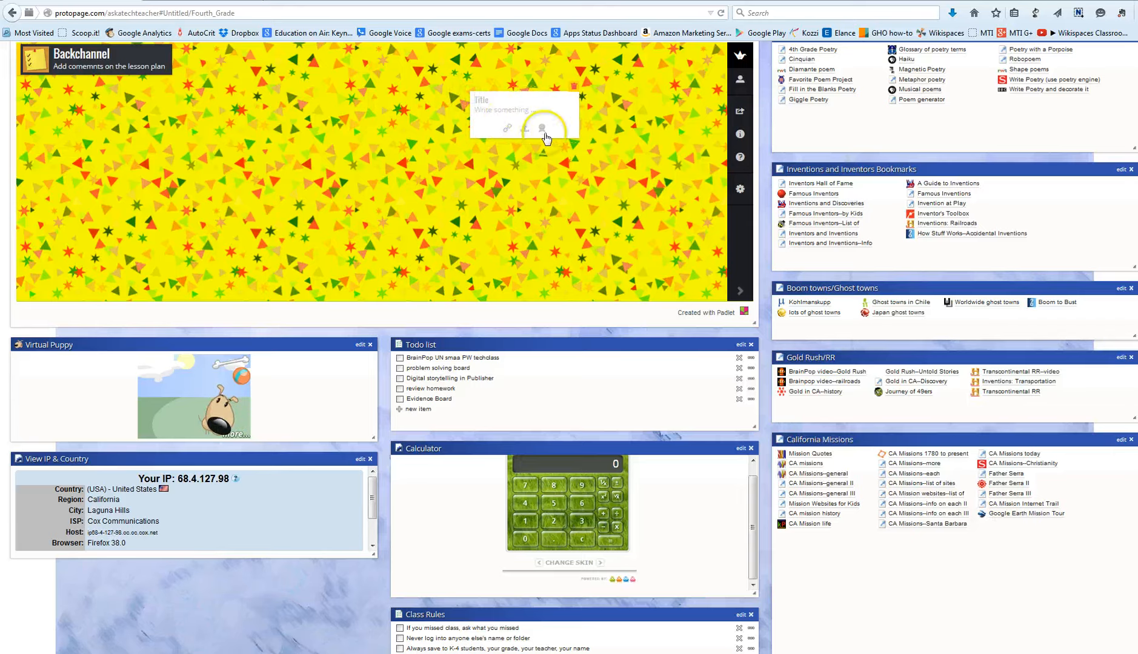
scroll(630, 216, "up", 3)
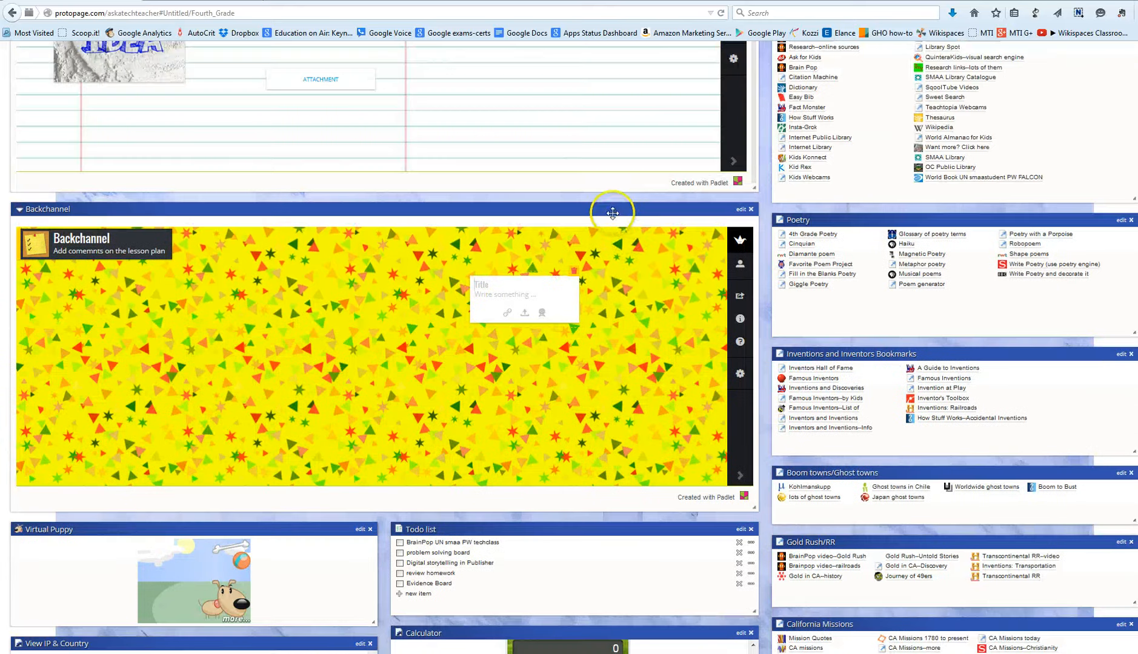
- Look at the Favorite Webtool padlet embedded on the Eighth Grade page and return to the Fourth Grade page
scroll(598, 219, "down", 5)
scroll(585, 219, "up", 10)
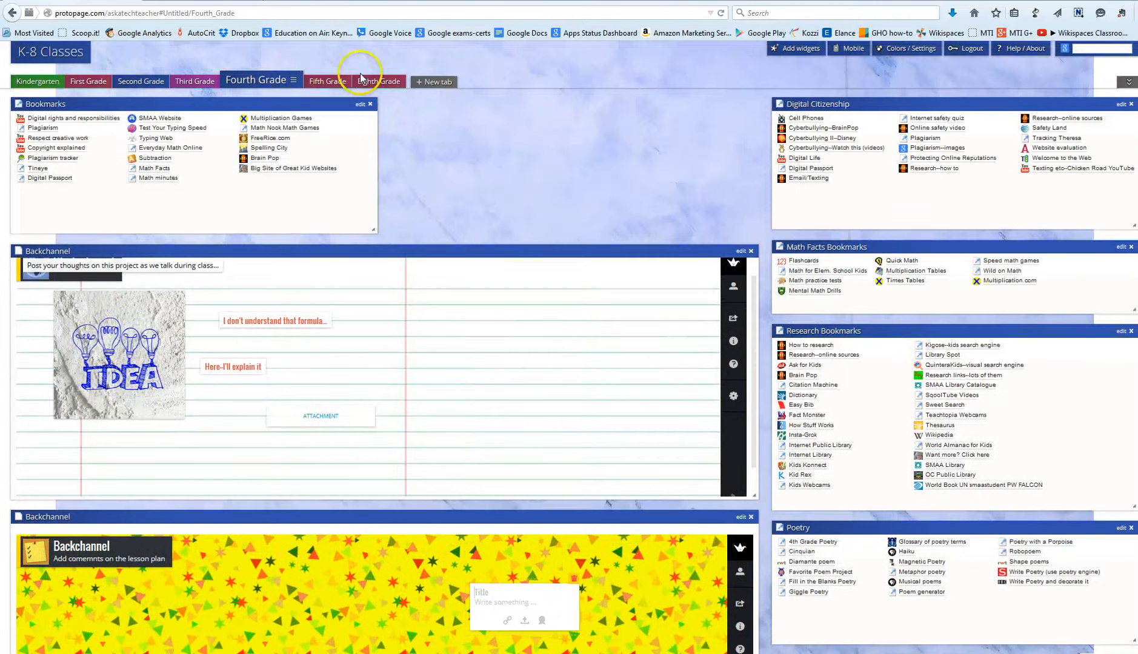
scroll(482, 241, "up", 2)
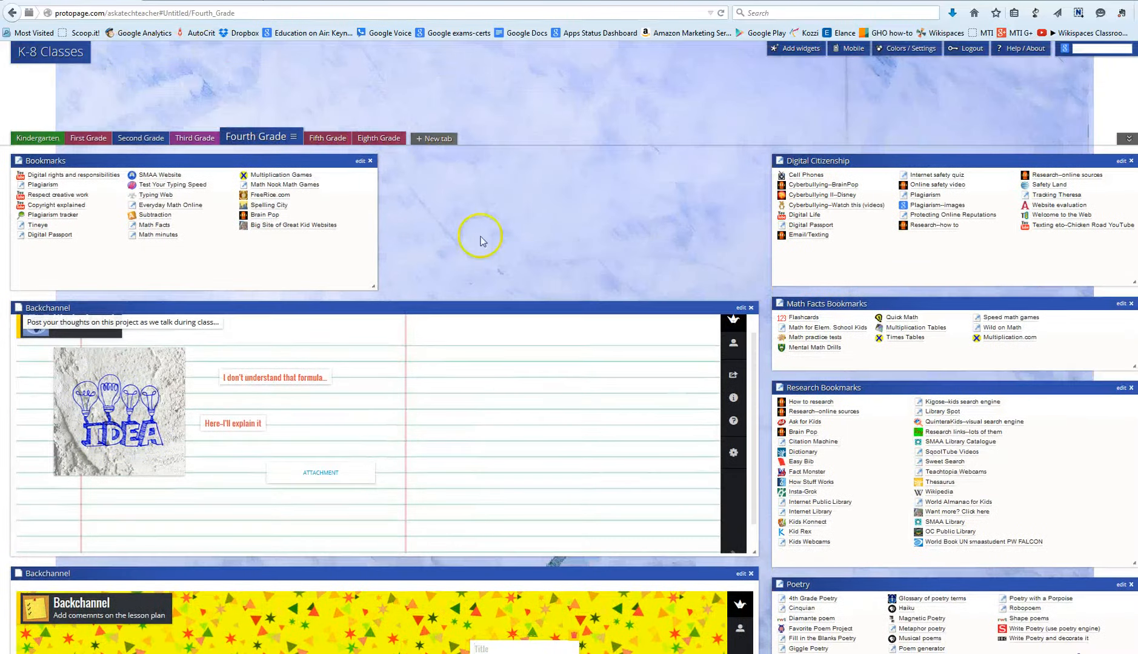
left_click(383, 138)
scroll(356, 589, "down", 5)
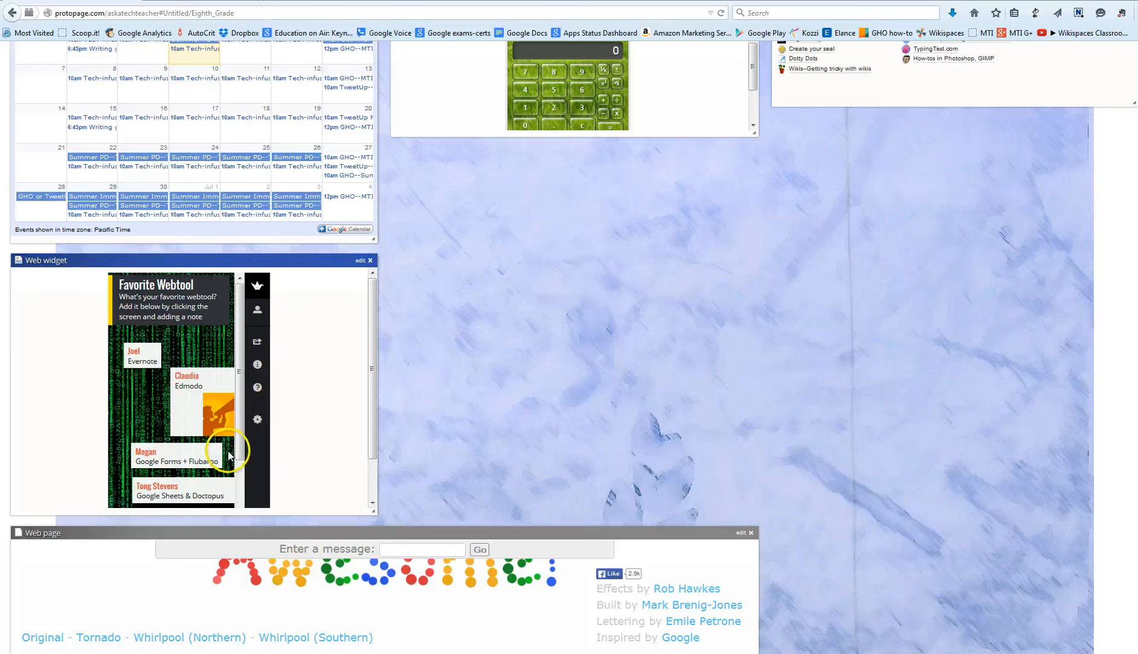
scroll(332, 280, "up", 4)
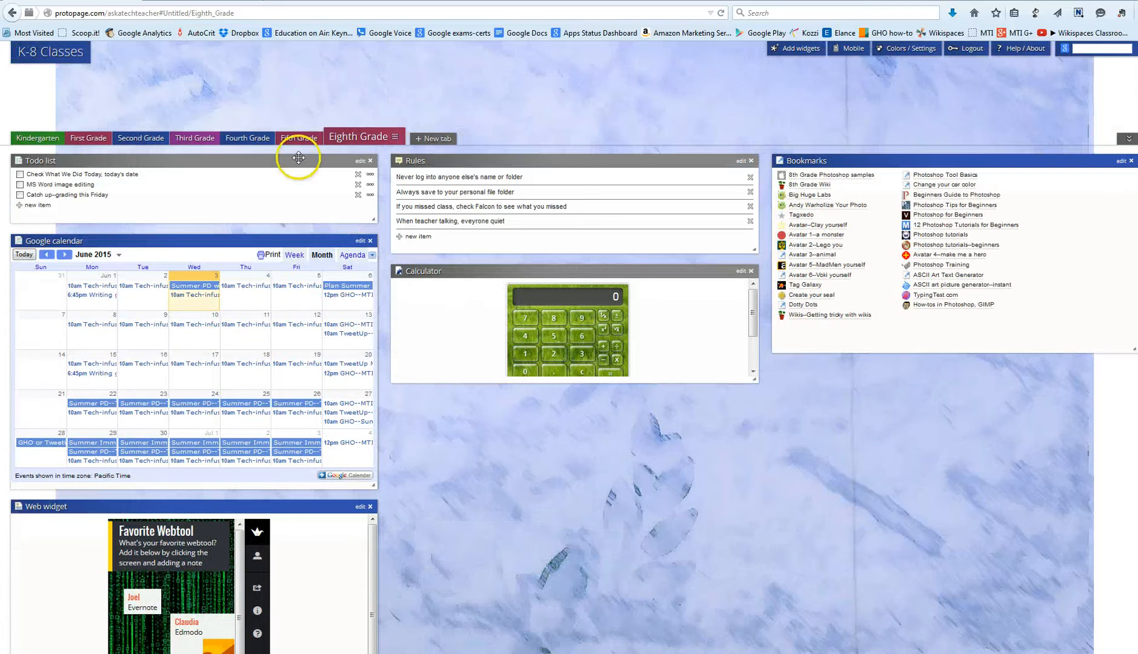
left_click(263, 139)
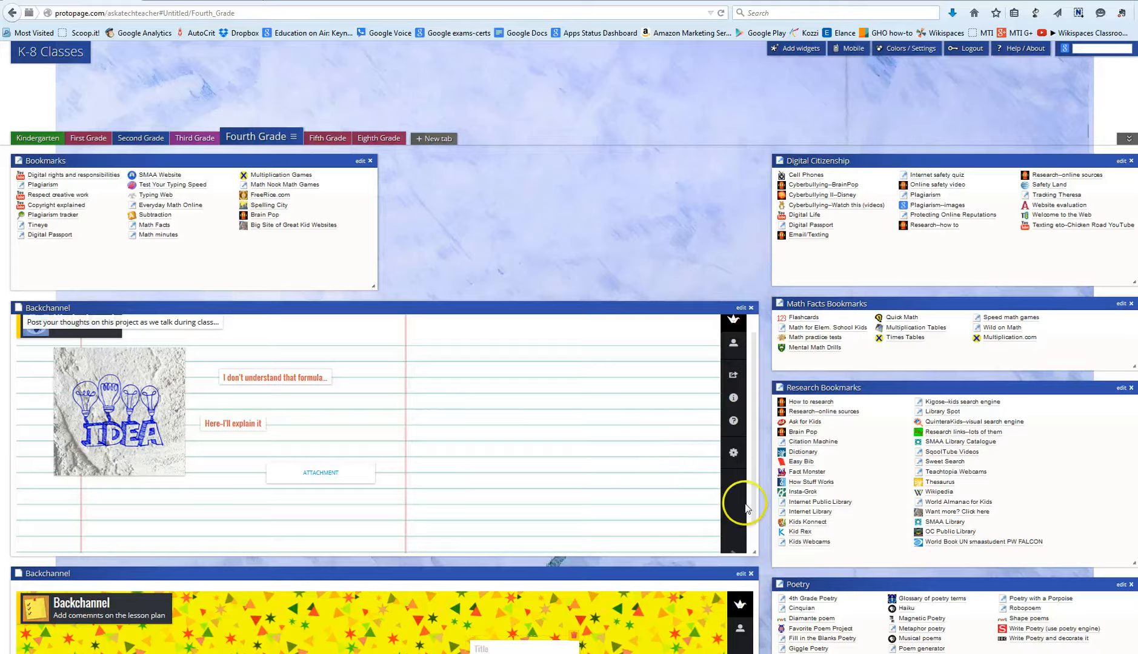
- Go back from the Padlet dashboard to the Protopage Fourth Grade page
scroll(721, 491, "down", 6)
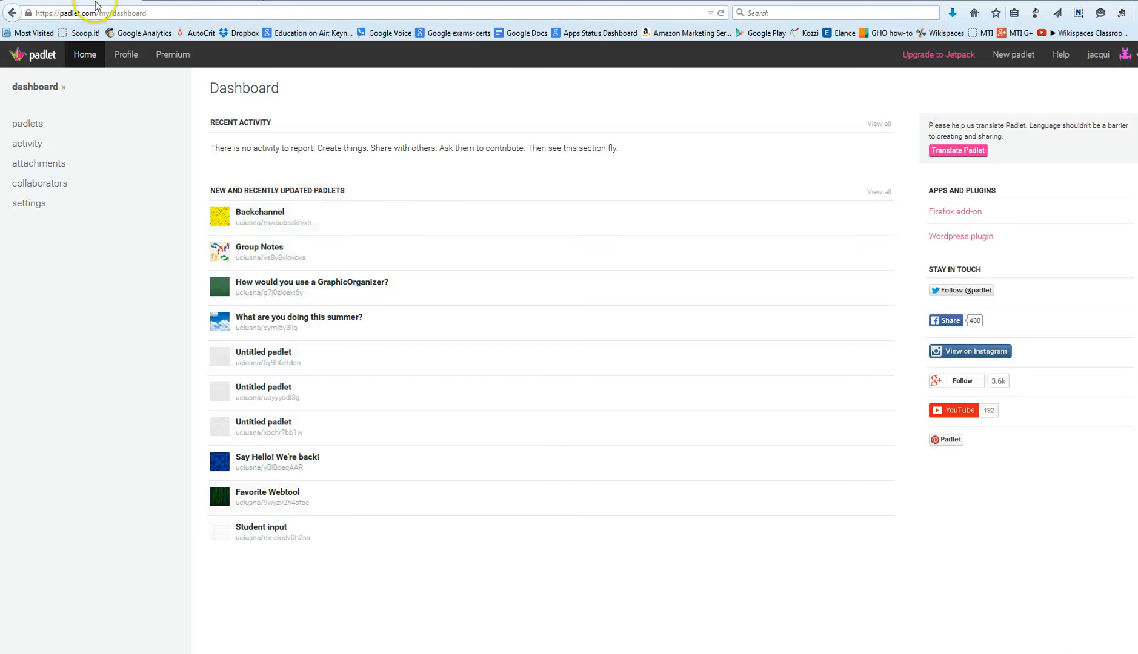
left_click(11, 13)
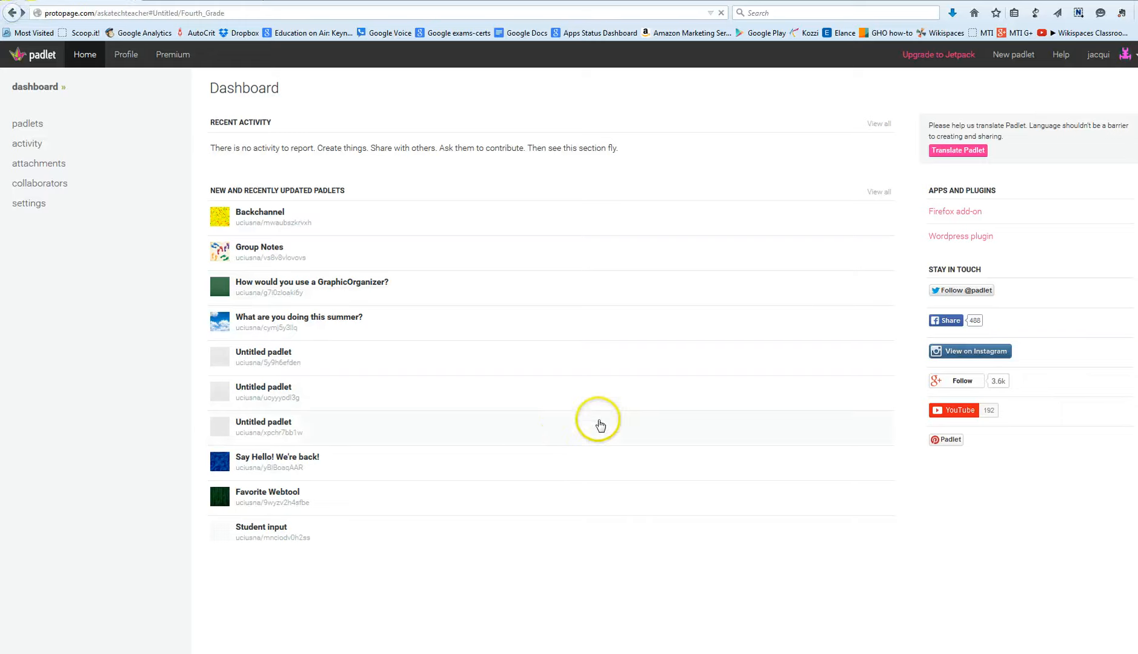